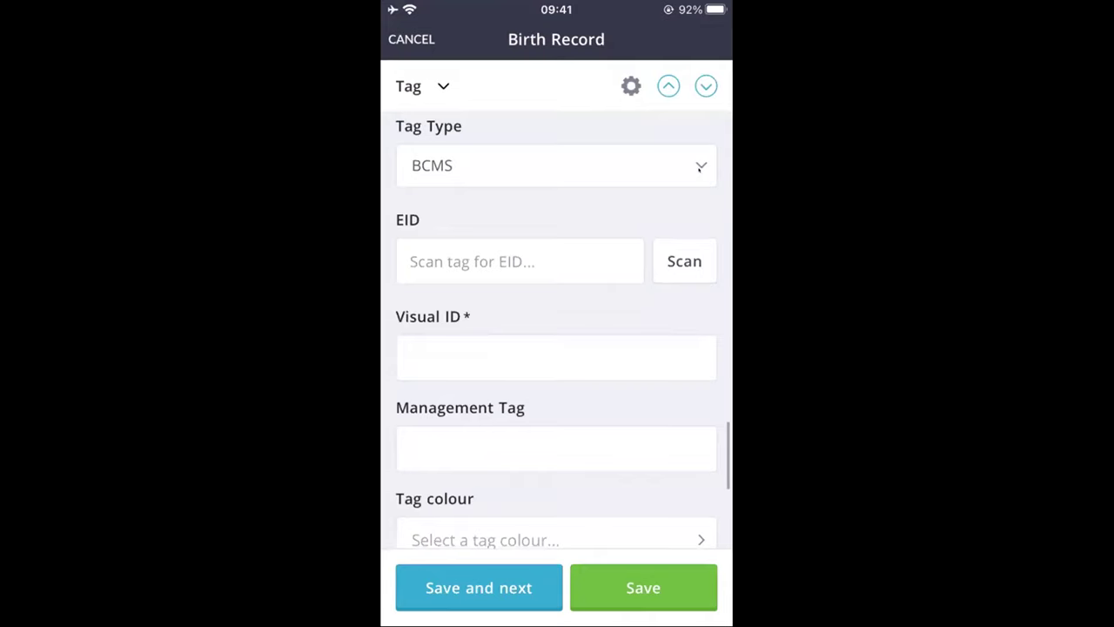
# - Cancel the birth record and discard all of its entered details
pyautogui.scroll(-1, 700, 168)
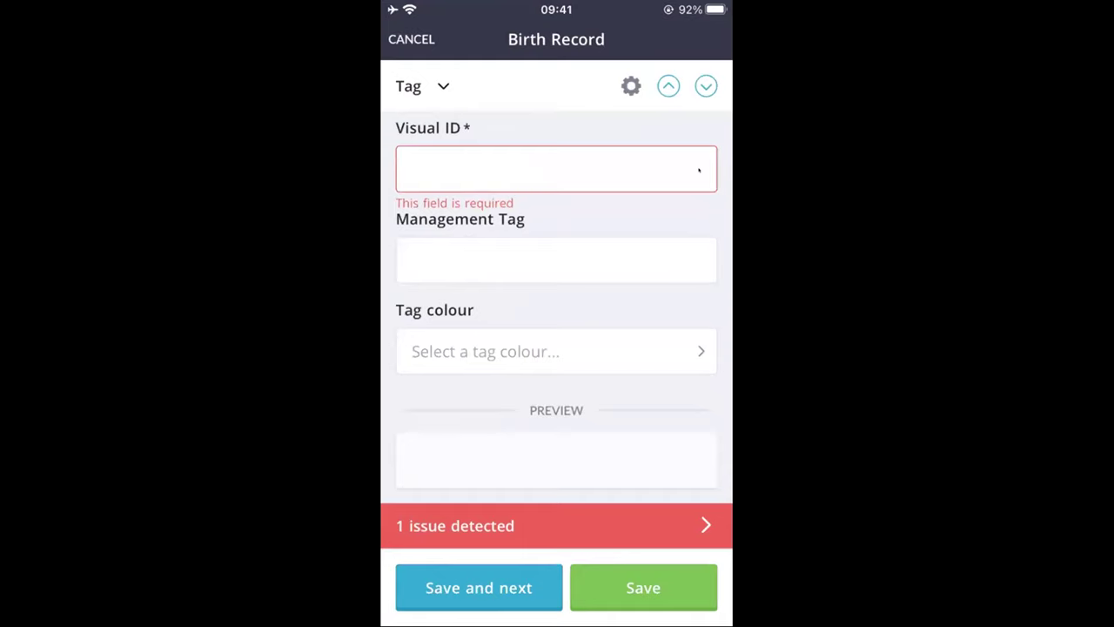
pyautogui.click(411, 39)
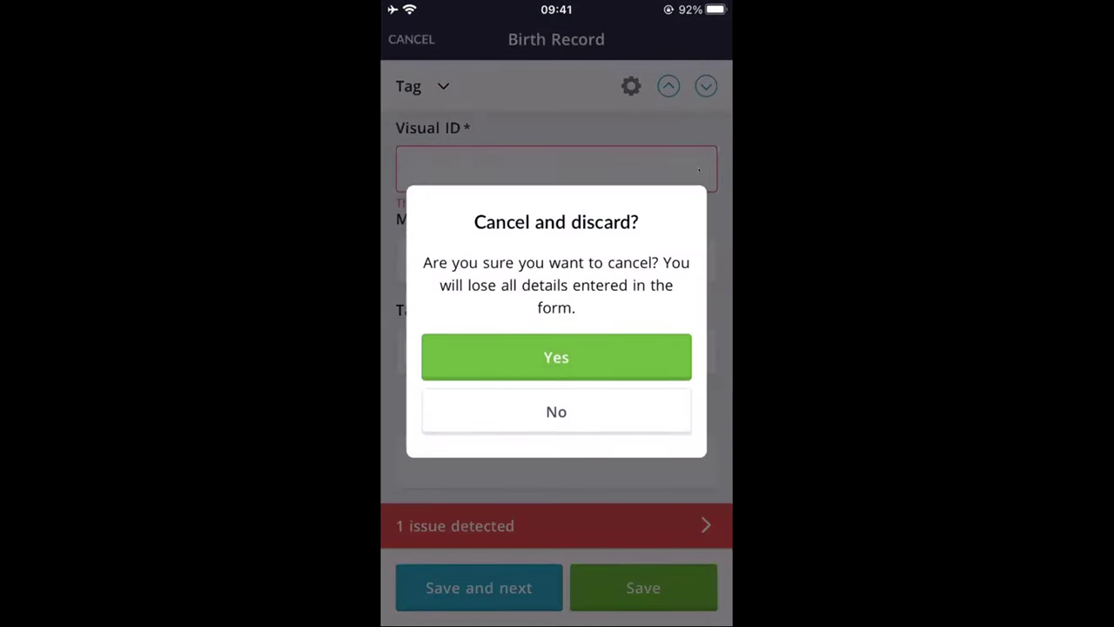
pyautogui.click(556, 357)
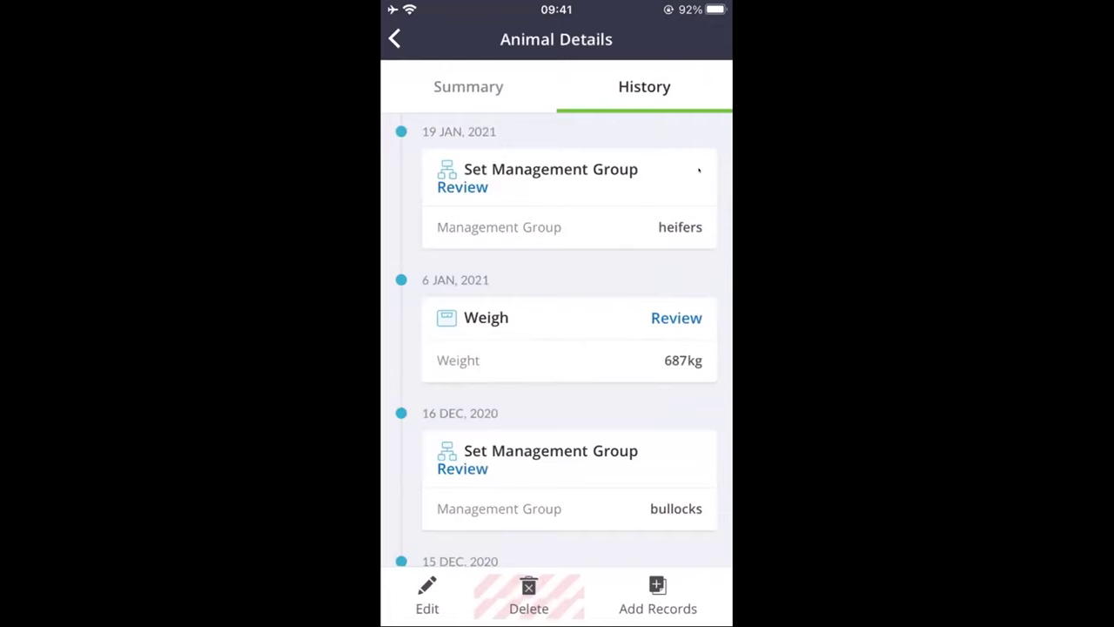
# - Start a Death record for the cow from the lifecycle quick records
pyautogui.click(657, 596)
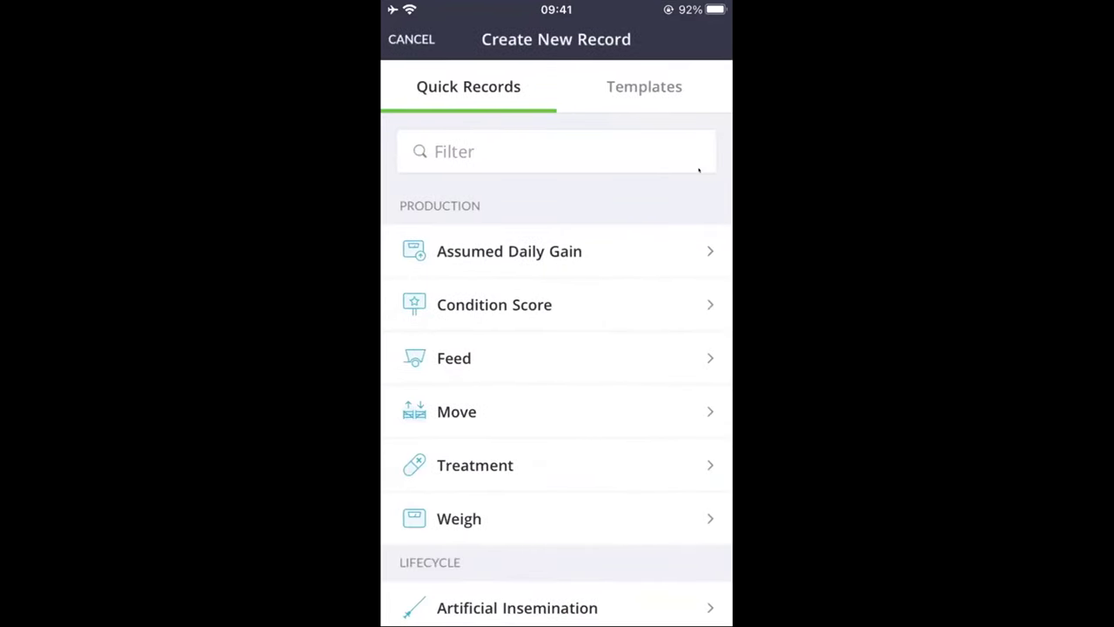
pyautogui.scroll(-5, 698, 171)
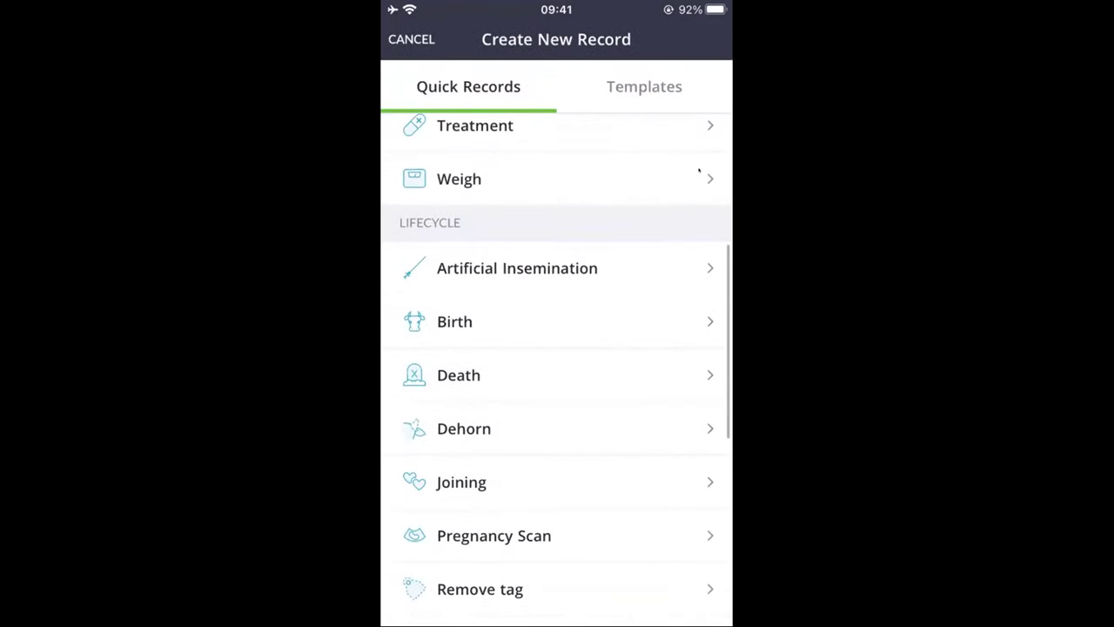
pyautogui.click(459, 374)
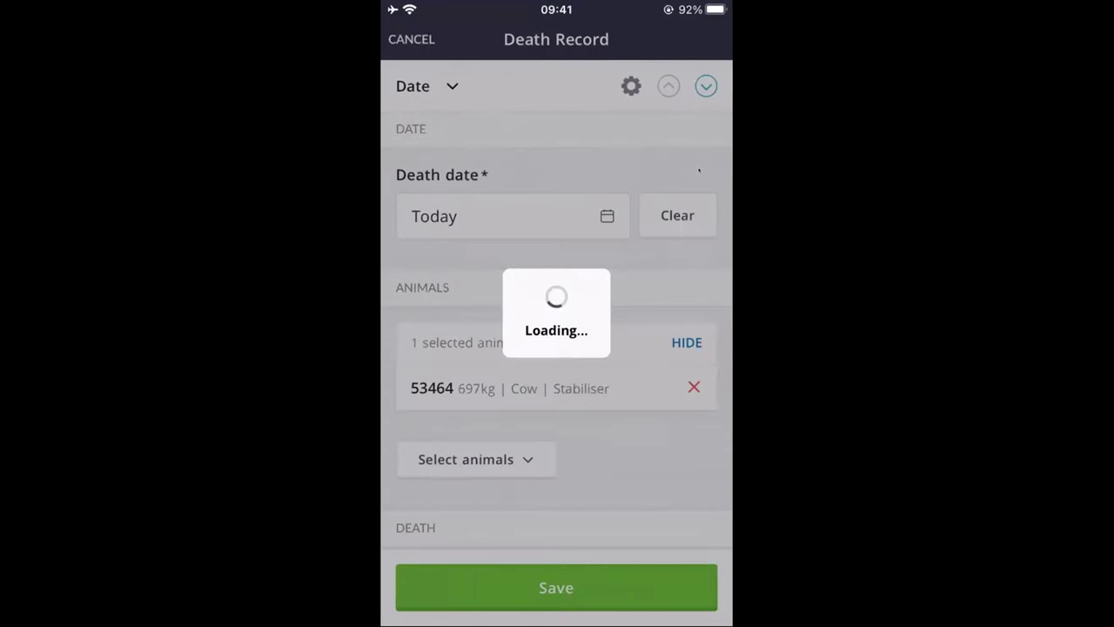
# - Examine the Death record form, including the cause of death options, additional details and disposal fields
pyautogui.scroll(-3, 698, 170)
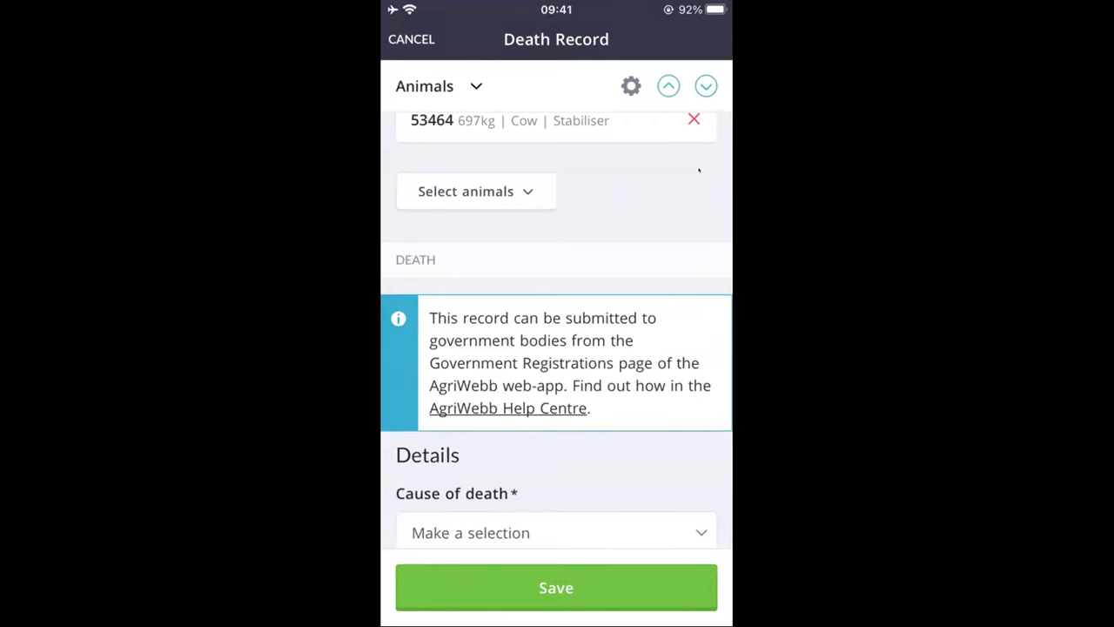
pyautogui.scroll(-3, 698, 171)
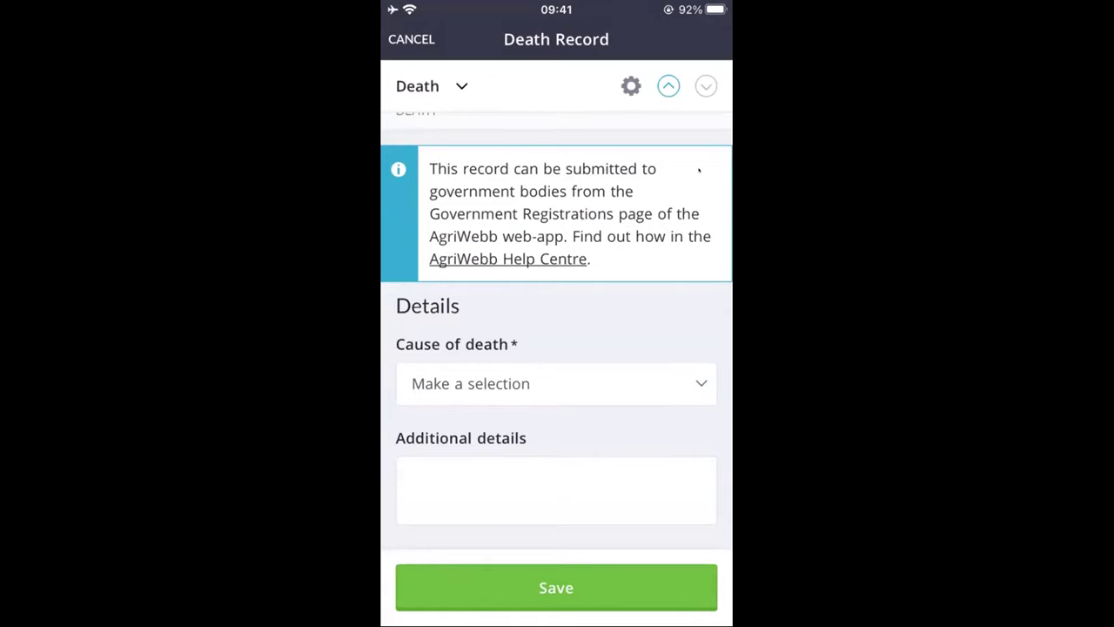
pyautogui.scroll(-1, 698, 171)
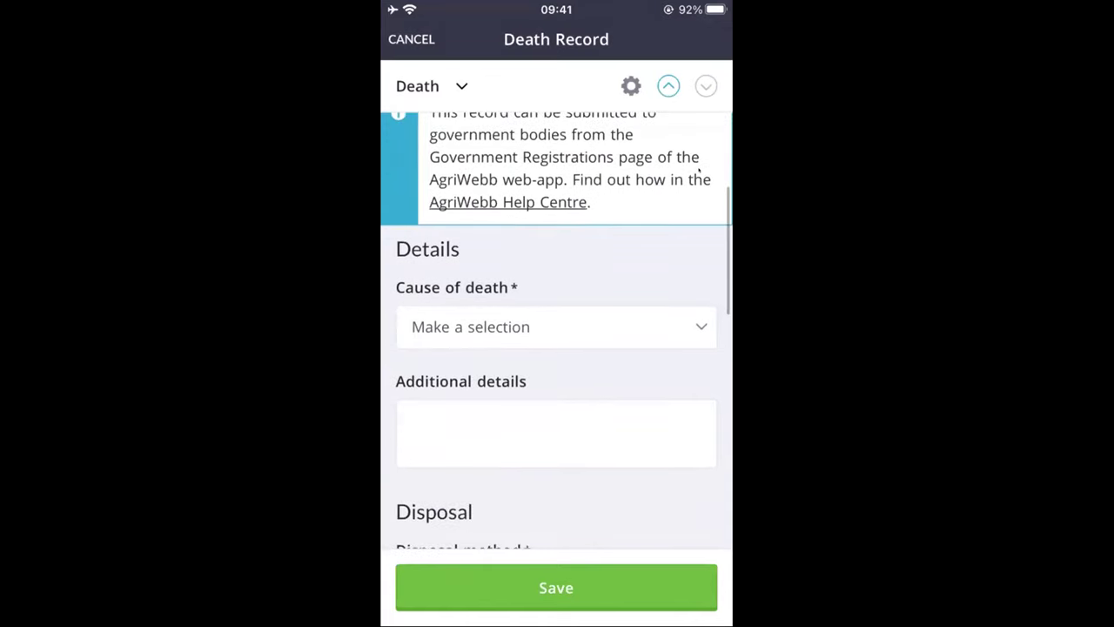
pyautogui.click(557, 326)
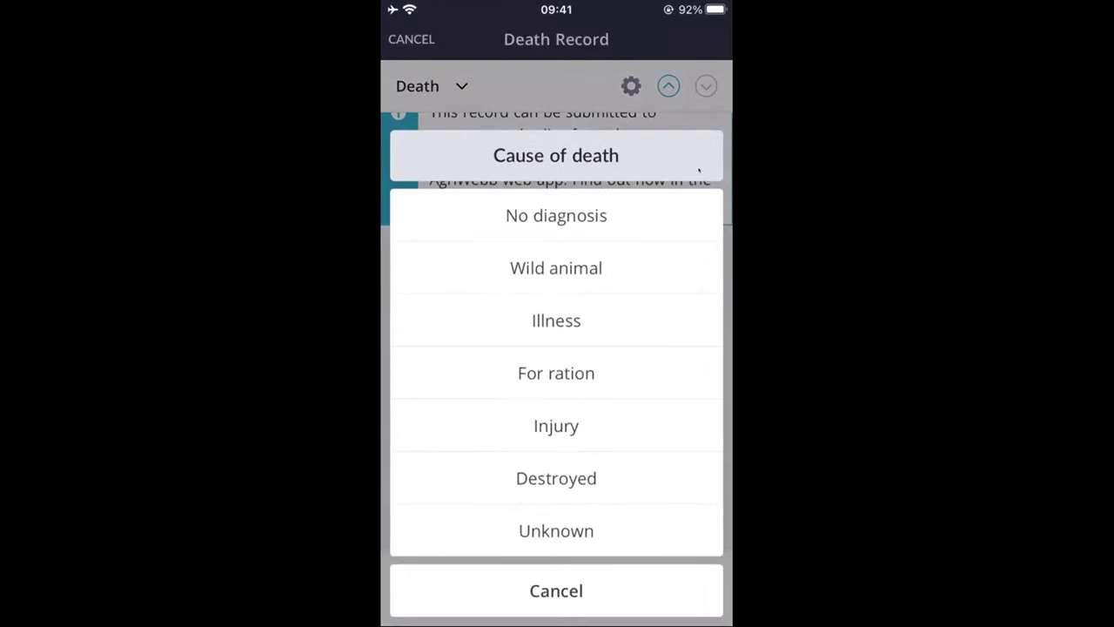
pyautogui.click(698, 171)
pyautogui.scroll(-2, 698, 171)
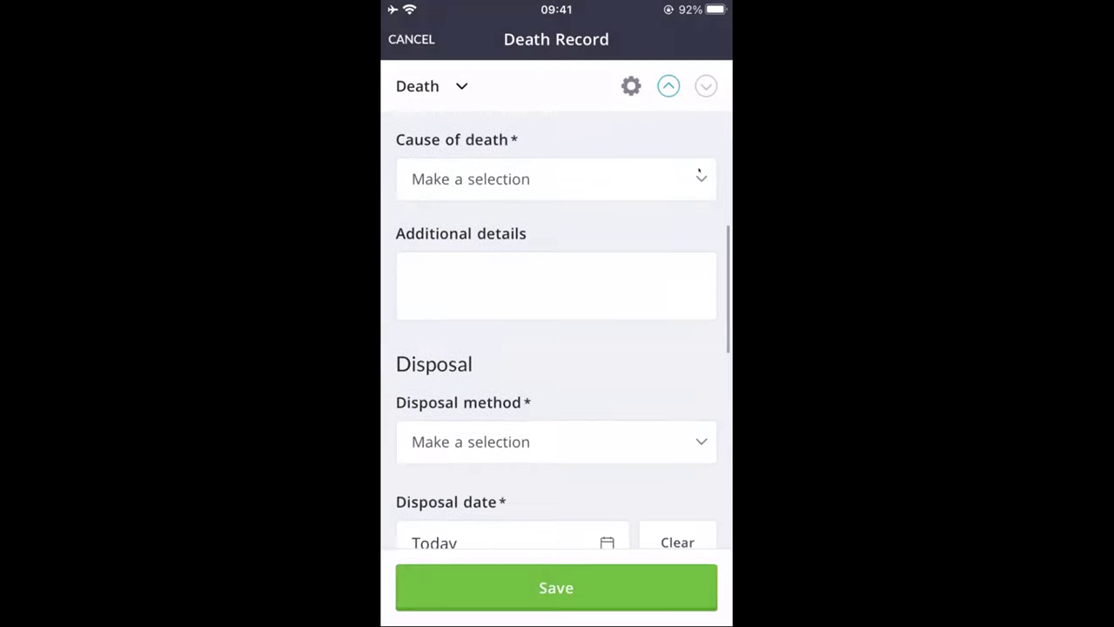
pyautogui.scroll(-2, 698, 170)
pyautogui.scroll(2, 698, 171)
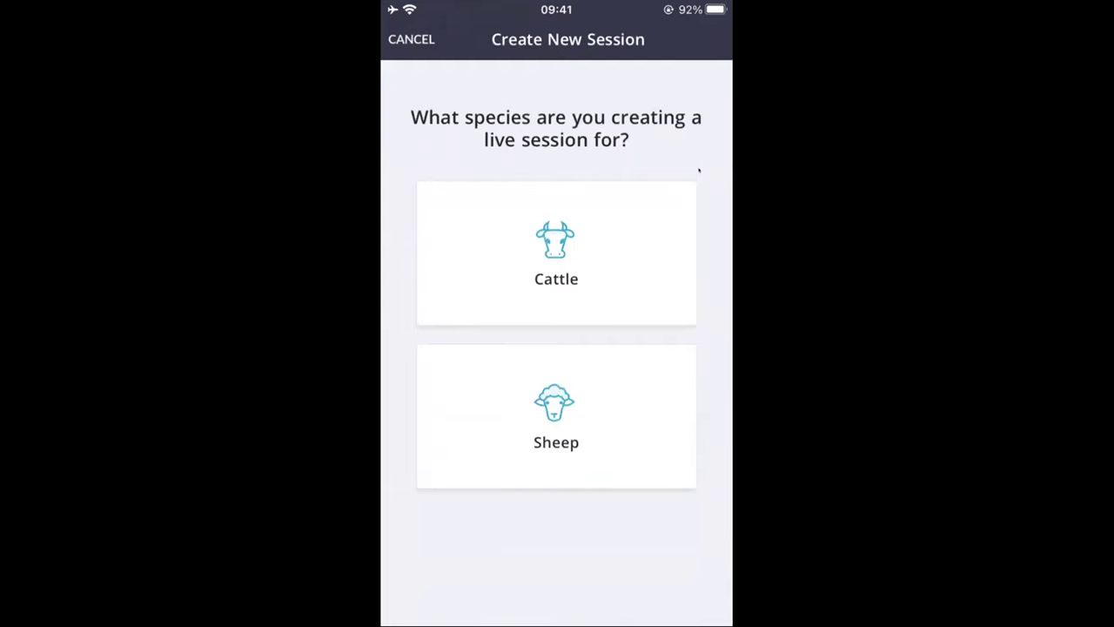
# - Create a new live session for cattle with the Weigh quick record
pyautogui.scroll(-3, 698, 170)
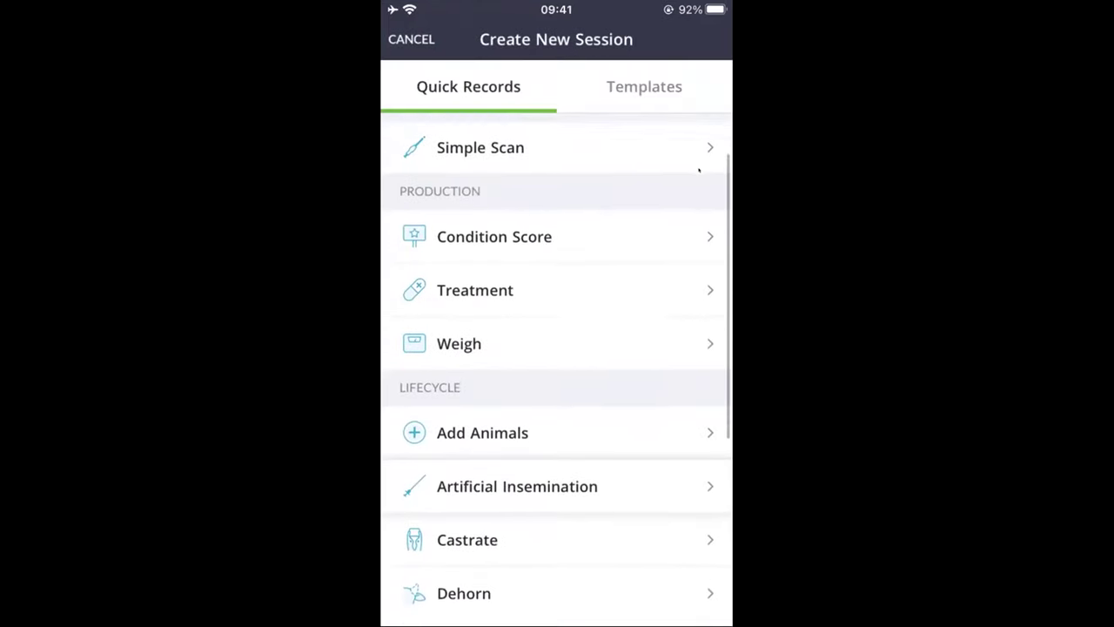
pyautogui.scroll(-2, 699, 170)
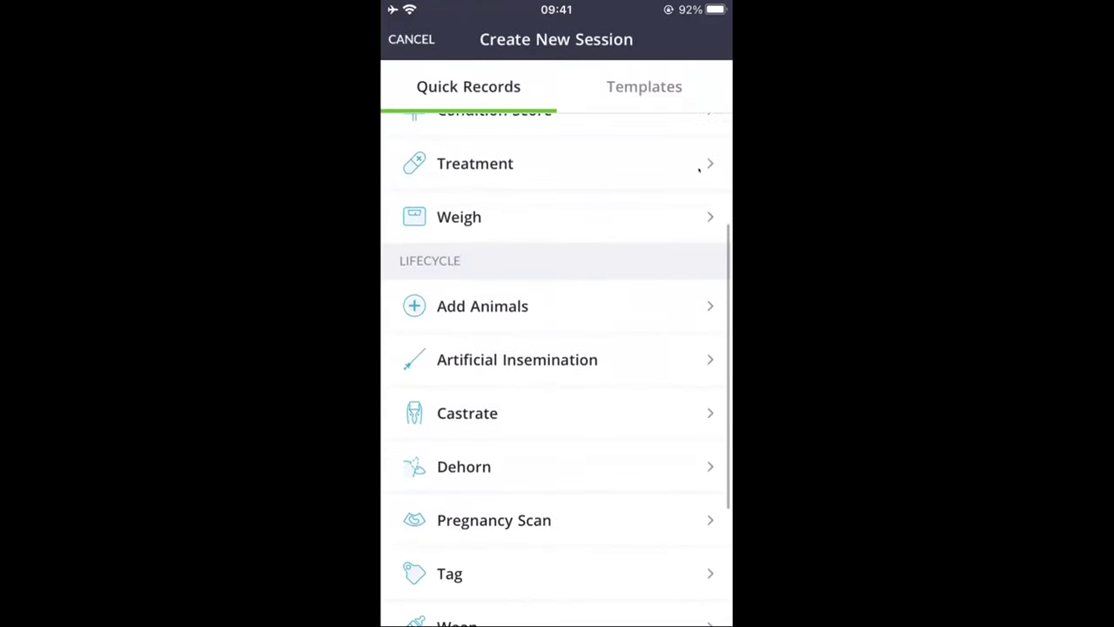
pyautogui.scroll(-3, 699, 170)
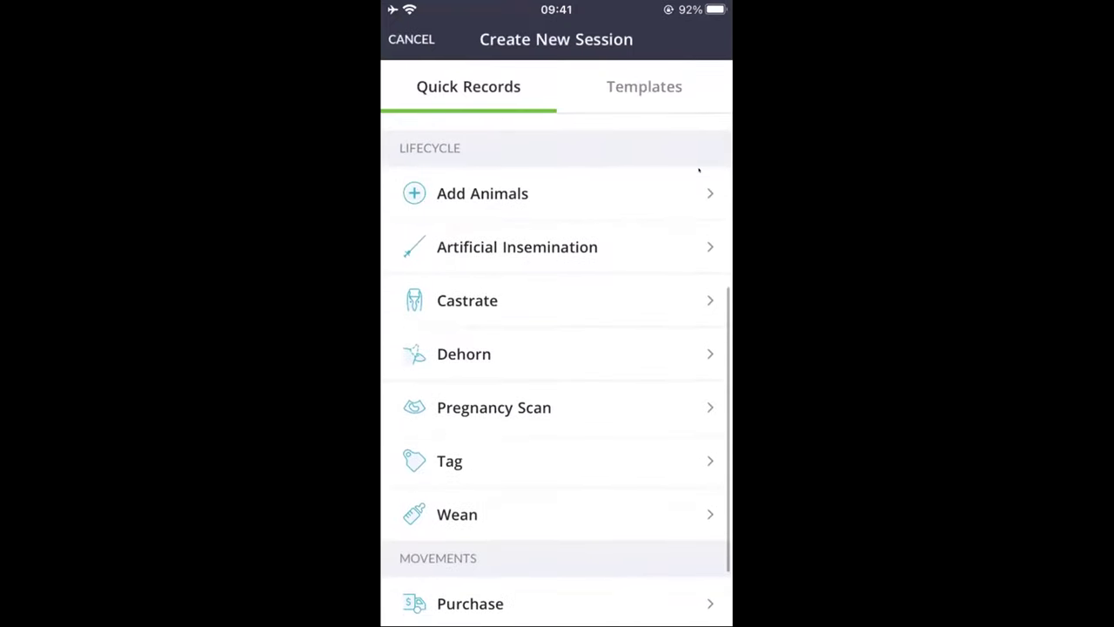
pyautogui.scroll(-2, 699, 170)
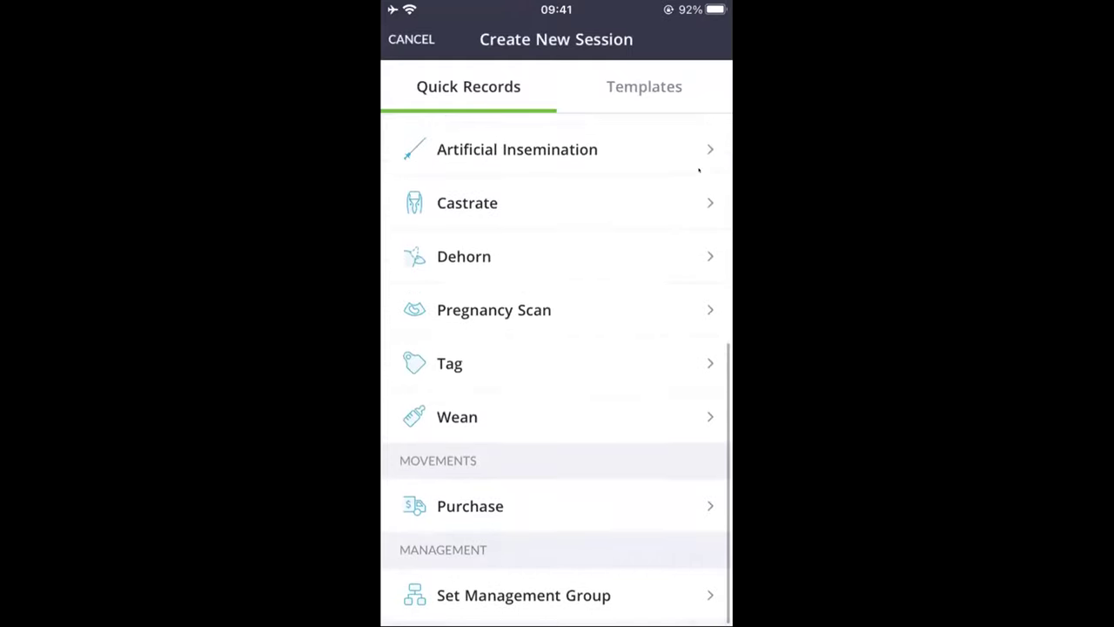
pyautogui.scroll(1, 699, 171)
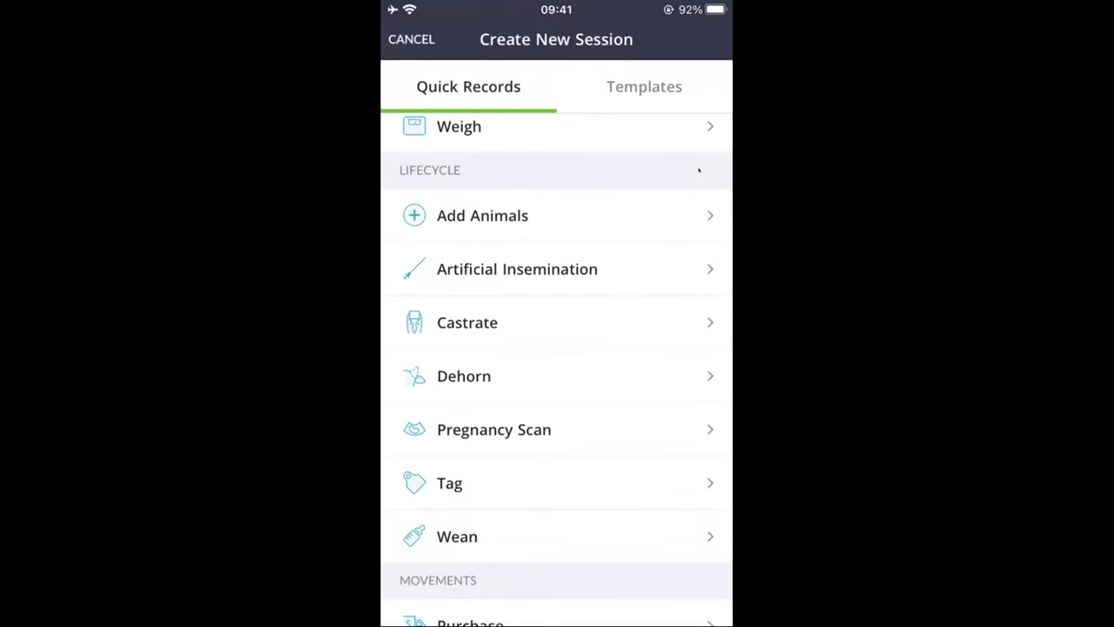
pyautogui.scroll(4, 699, 170)
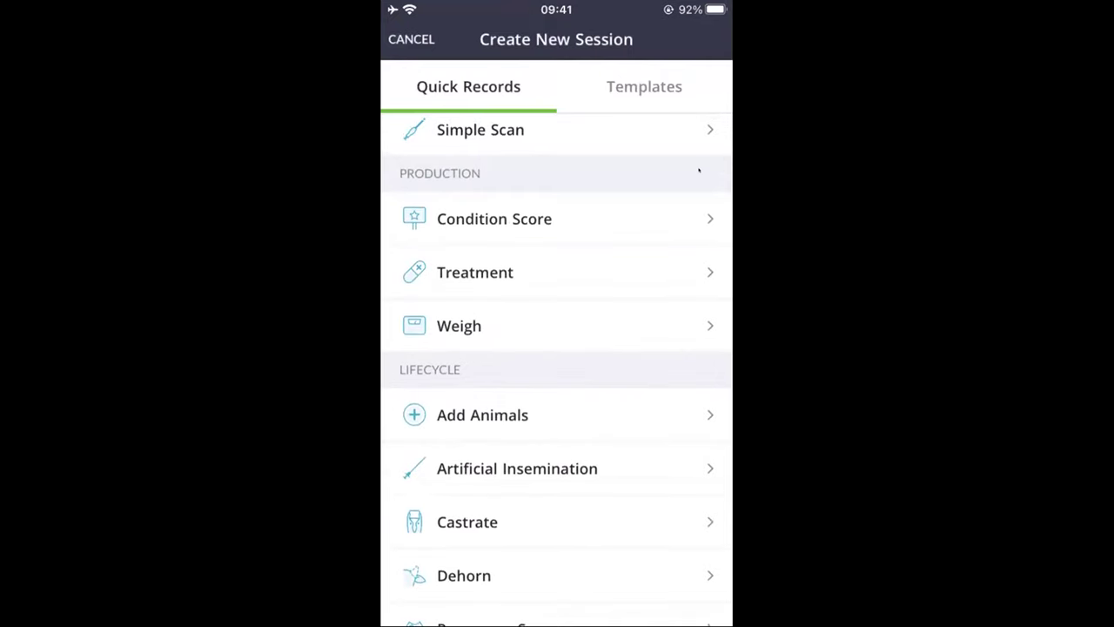
pyautogui.click(458, 325)
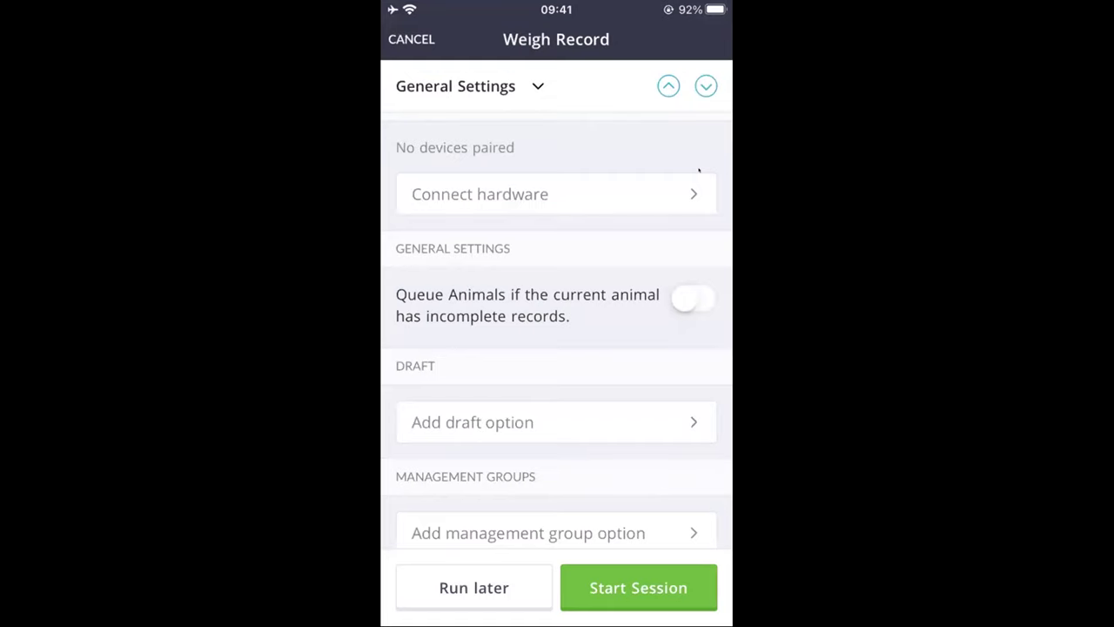
# - Check the weigh session's hardware, general, draft and management group settings, and start the session without adding options
pyautogui.scroll(-2, 699, 171)
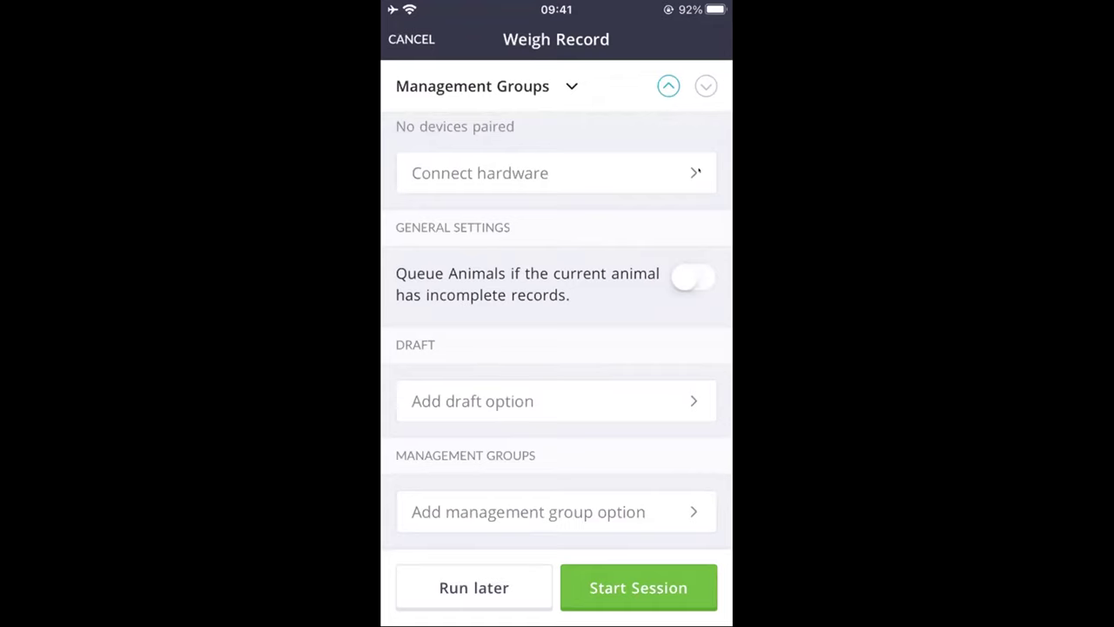
pyautogui.scroll(-2, 699, 172)
pyautogui.scroll(-2, 696, 172)
pyautogui.scroll(-2, 557, 331)
pyautogui.click(638, 588)
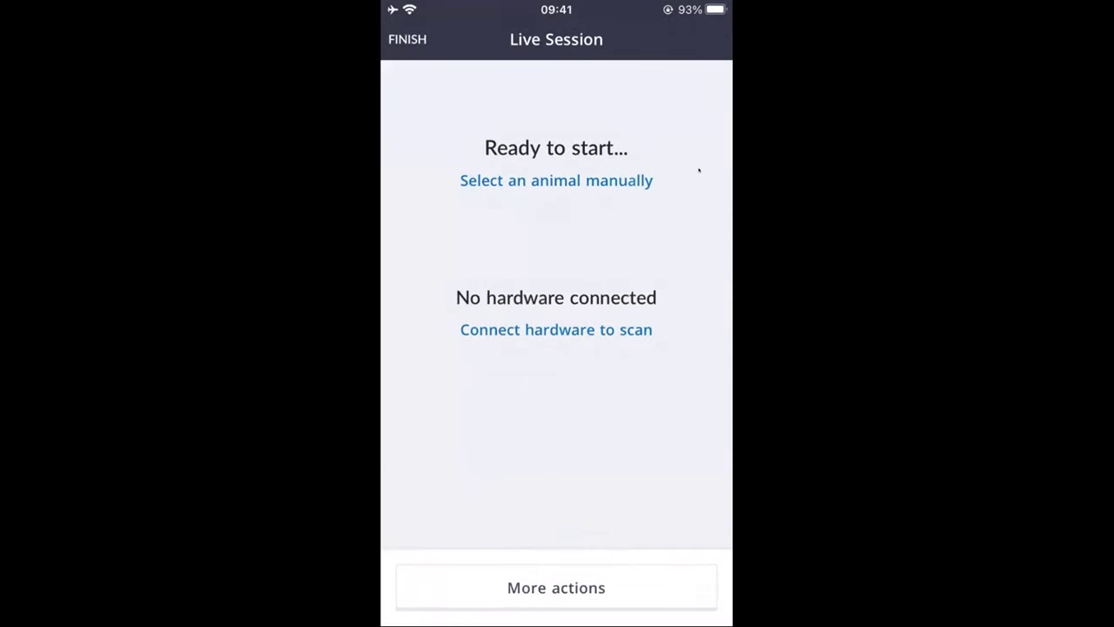
# - Manually select the Stabiliser cow 53464 as the animal for the live session
pyautogui.click(698, 170)
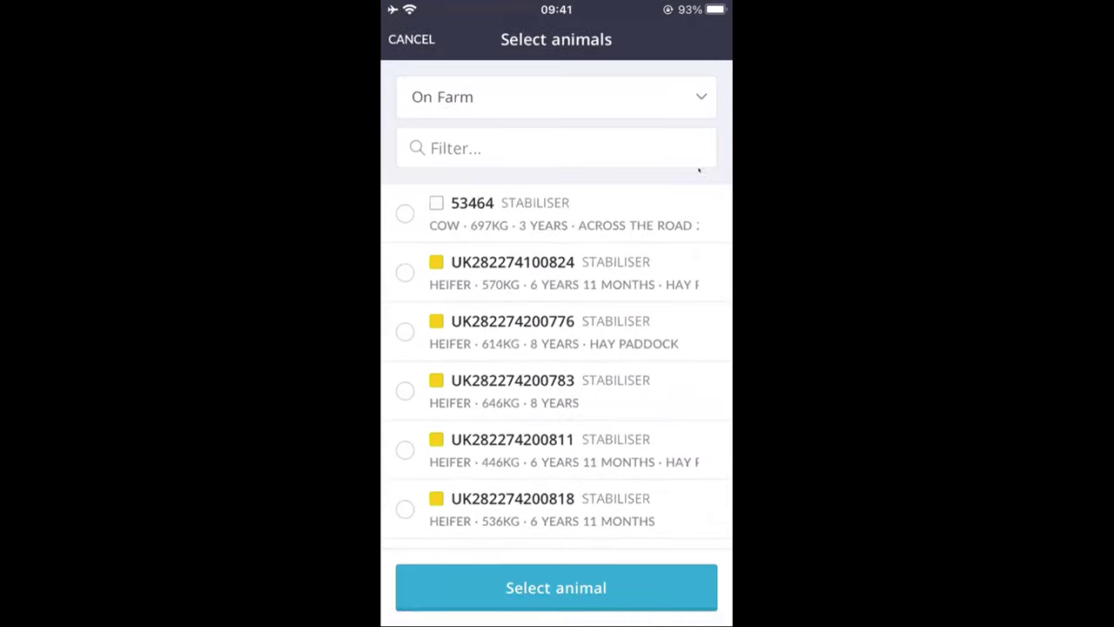
pyautogui.click(405, 213)
pyautogui.click(556, 587)
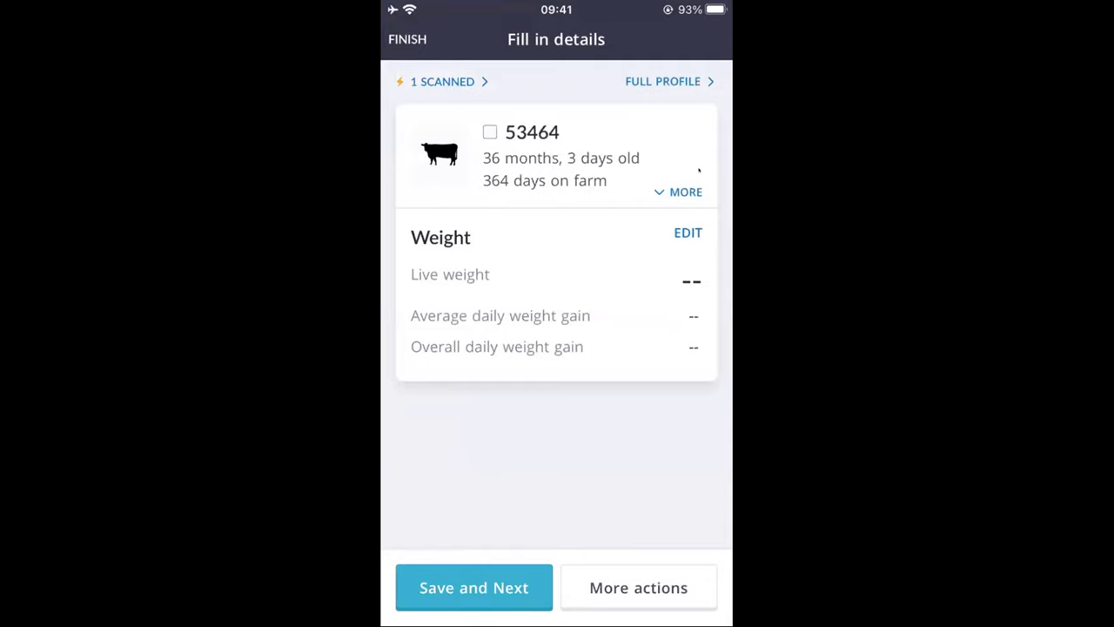
# - Set the cow's live weight to 700 kg
pyautogui.click(691, 280)
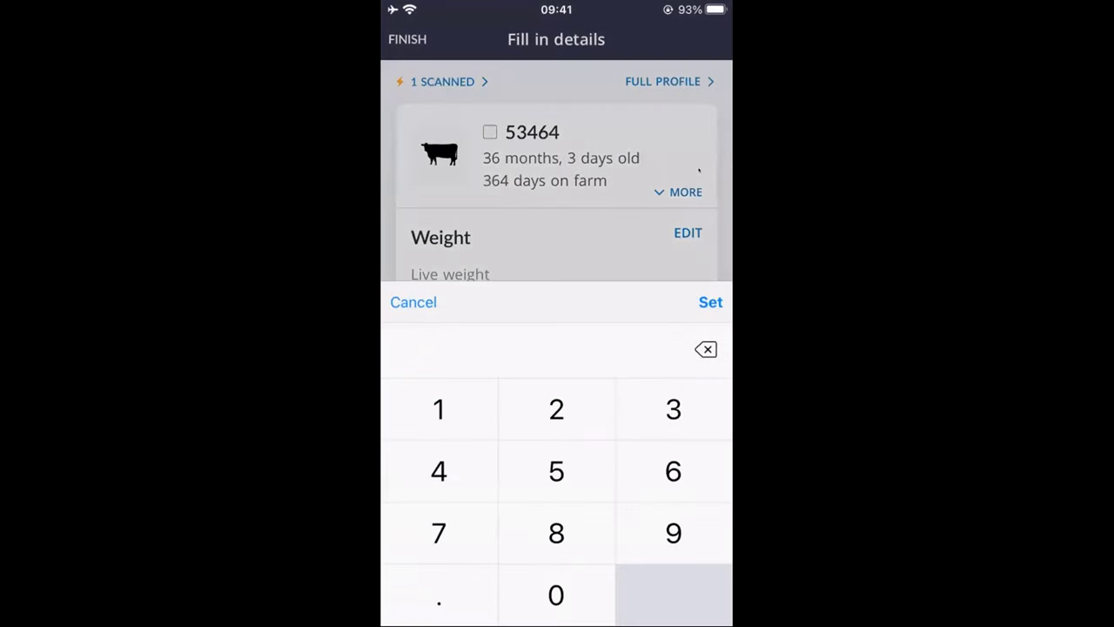
pyautogui.write('700')
pyautogui.click(710, 302)
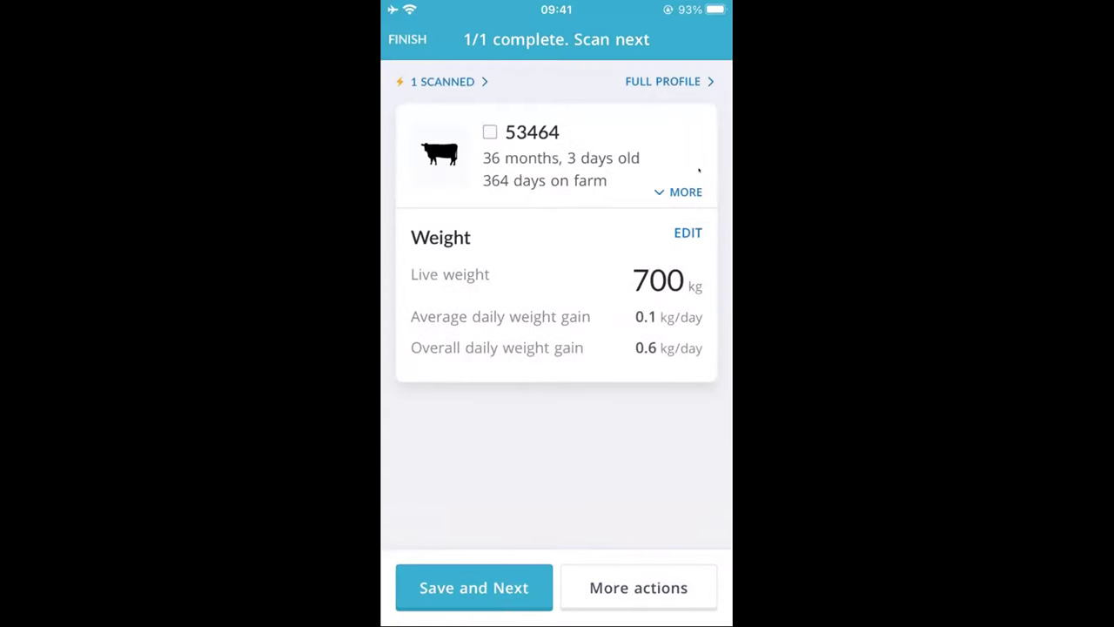
# - Examine the cow's full profile for its management group and production details, and return to the weigh session
pyautogui.click(662, 81)
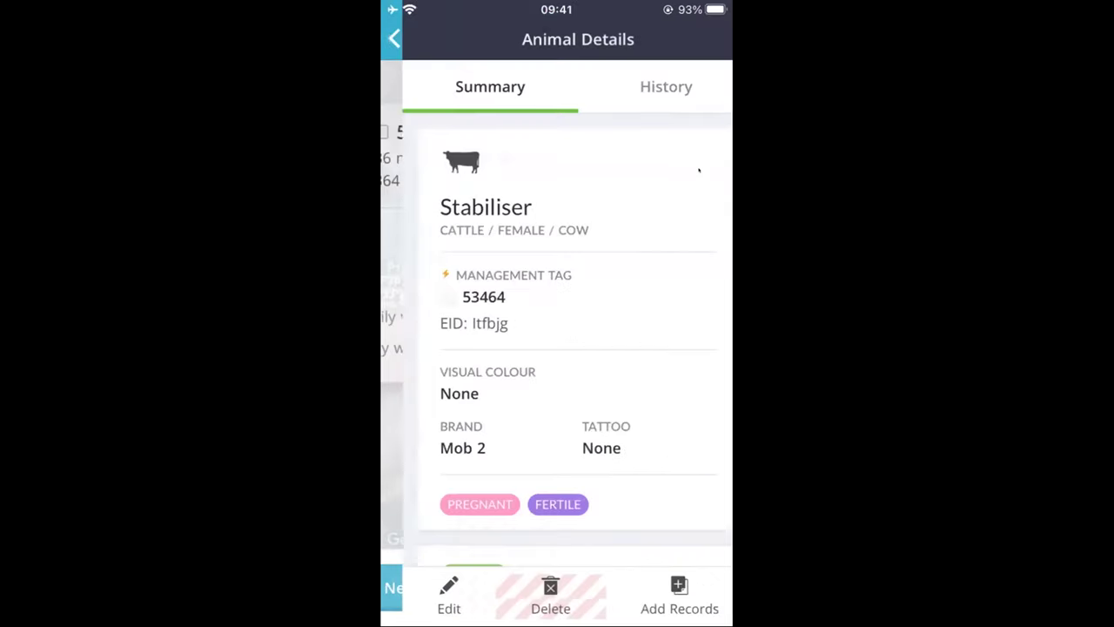
pyautogui.scroll(-10, 699, 171)
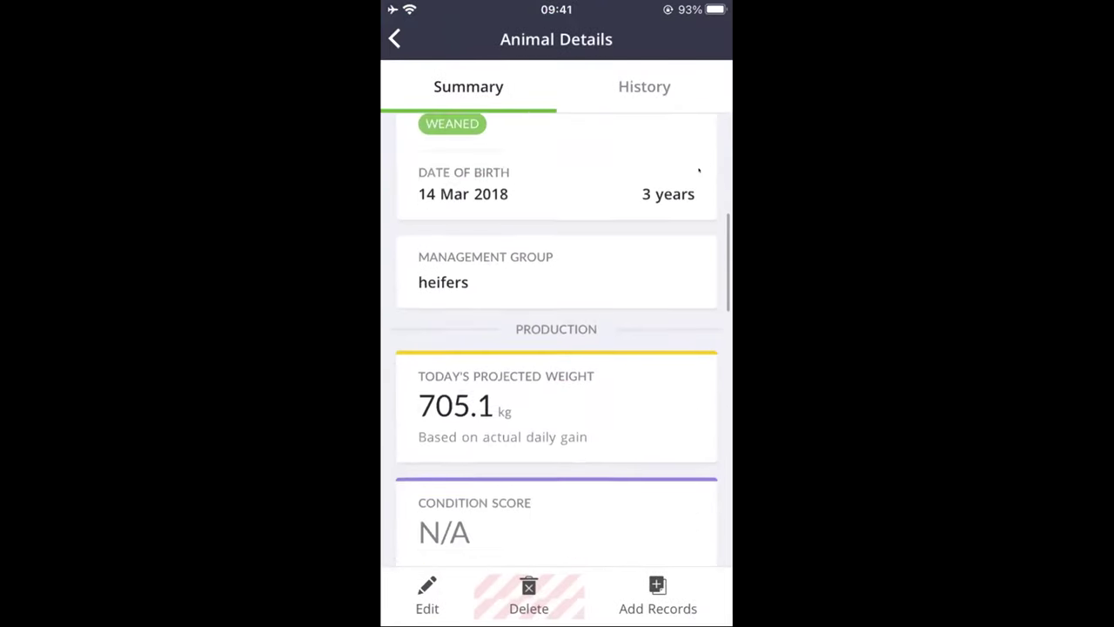
pyautogui.scroll(3, 698, 171)
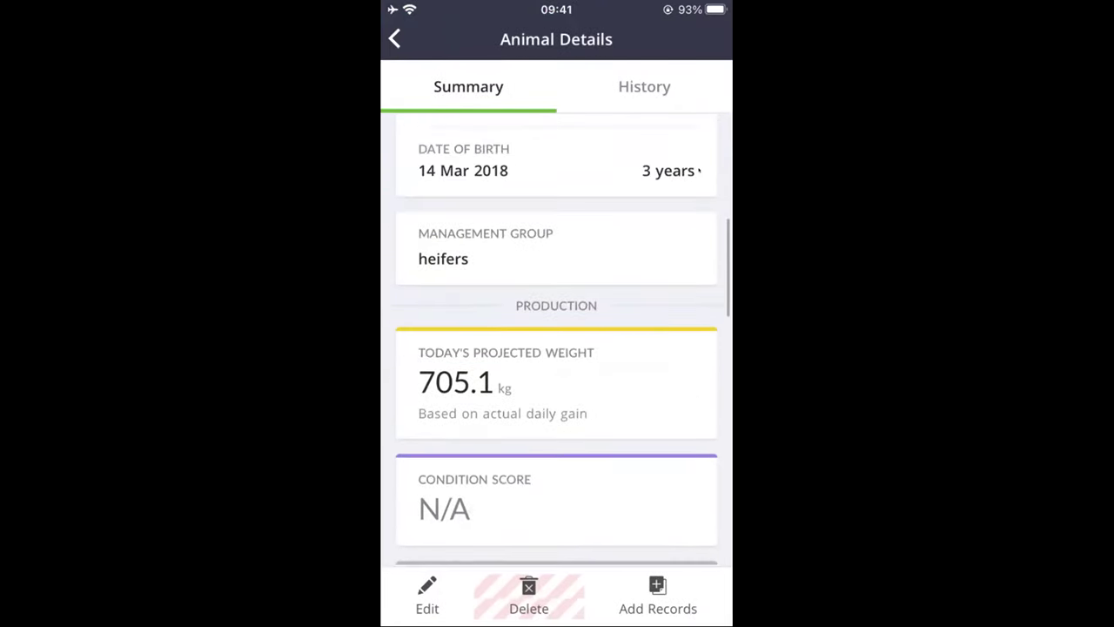
pyautogui.hscroll(-5, 699, 171)
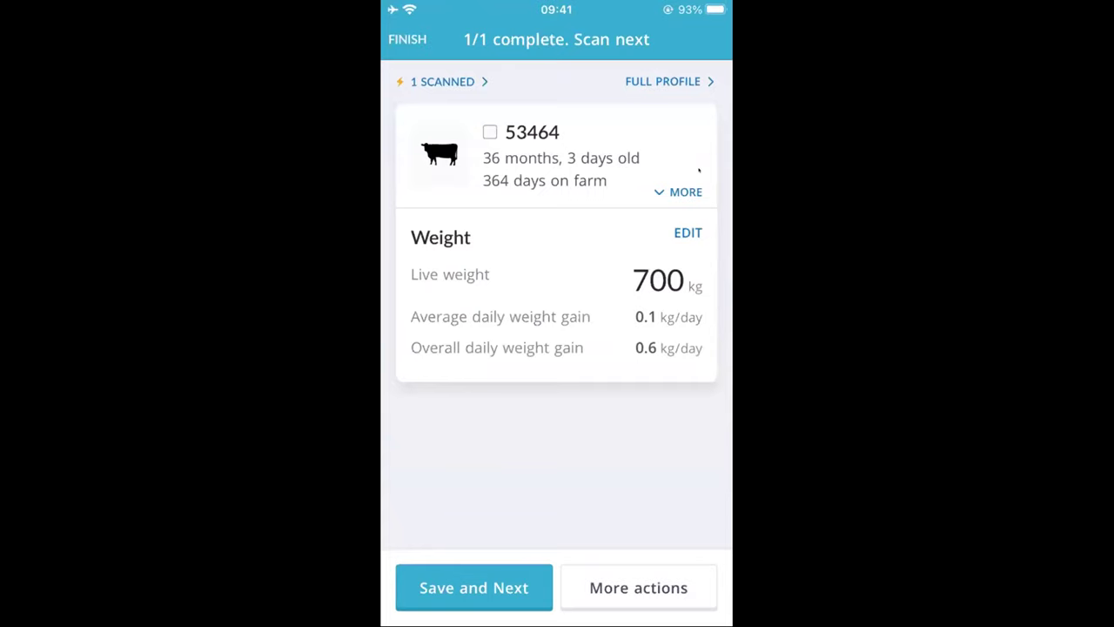
# - Finish the live session and save it
pyautogui.click(407, 39)
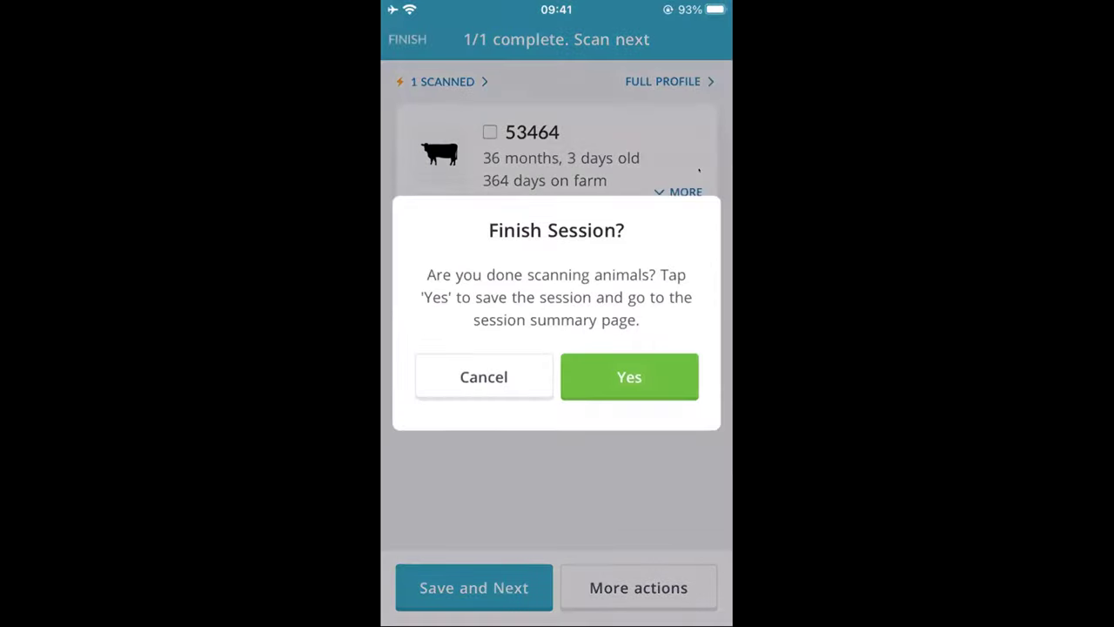
pyautogui.click(630, 375)
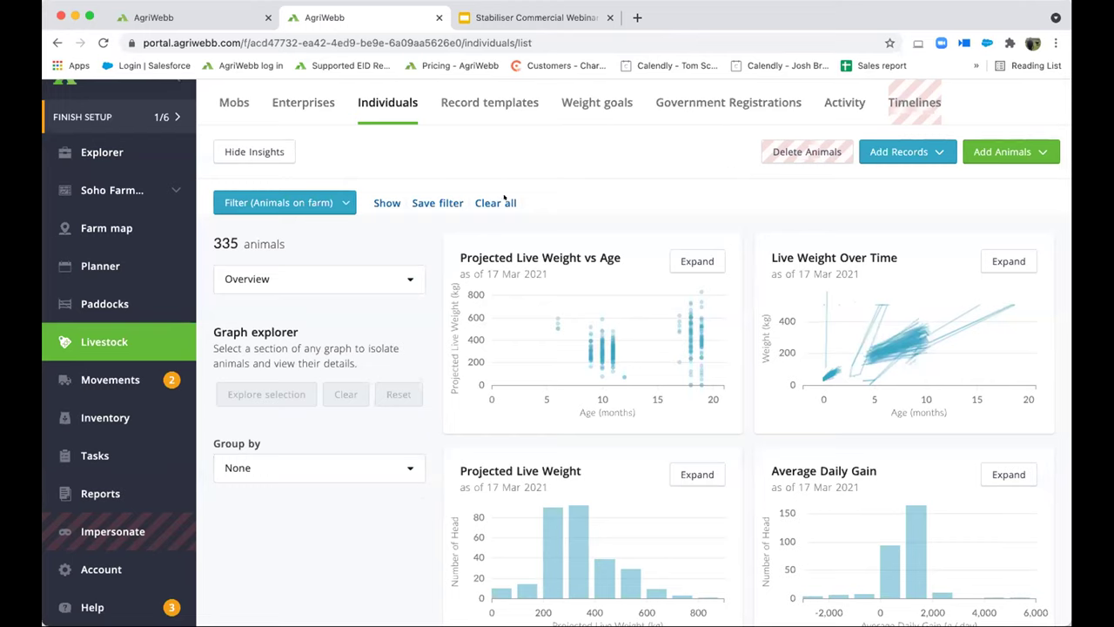
# - Look over the insight graphs for the individual animals on farm and expand Live Weight Over Time
pyautogui.scroll(-1, 626, 208)
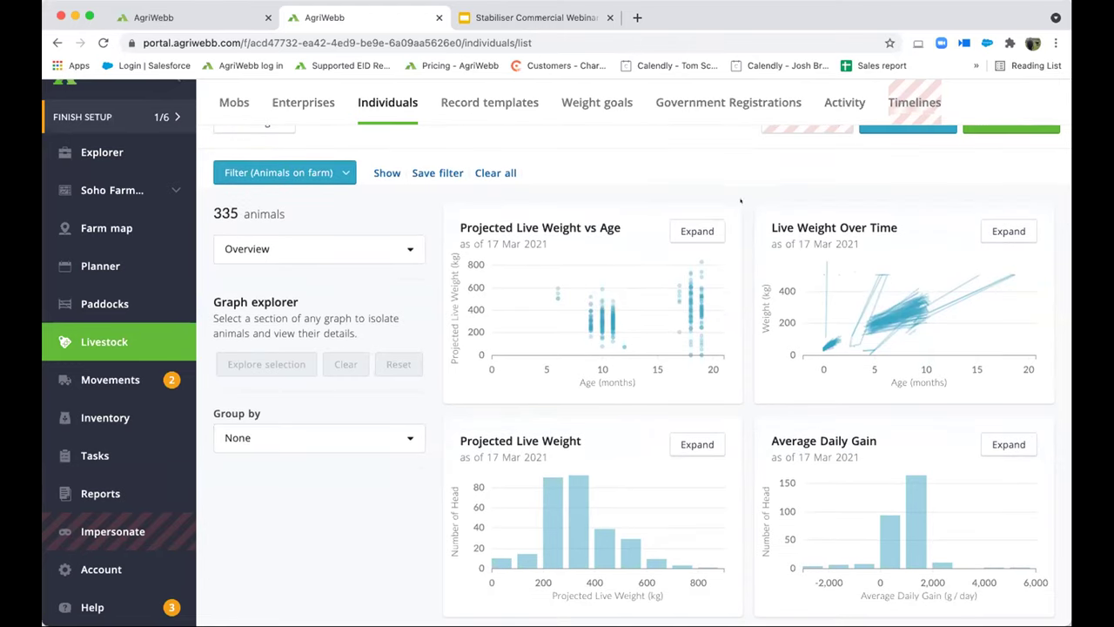
pyautogui.scroll(-1, 742, 198)
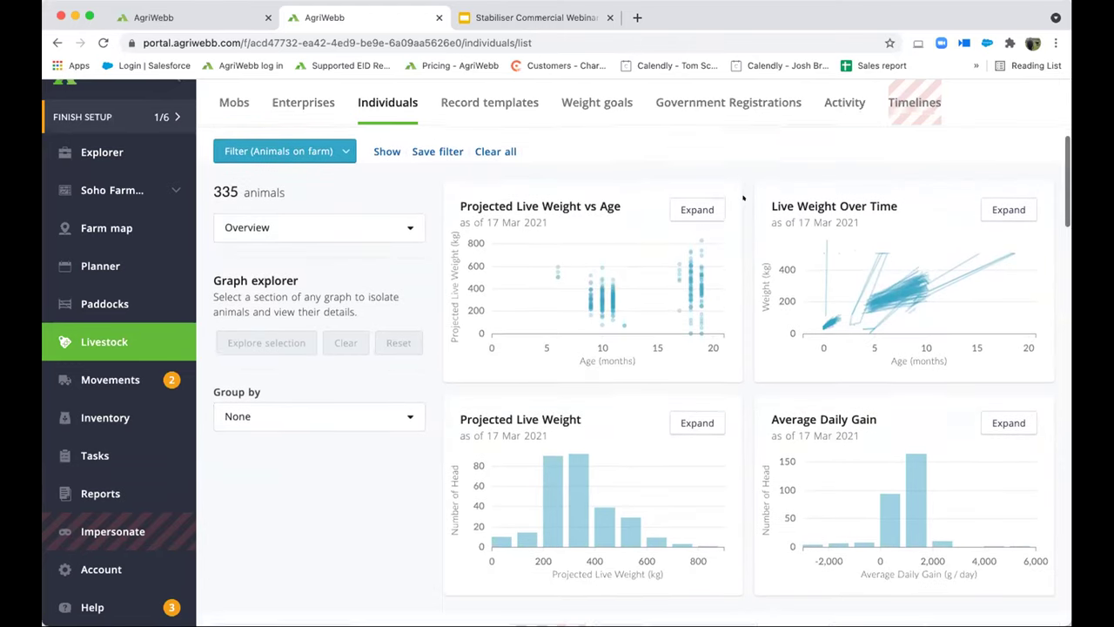
pyautogui.scroll(1, 783, 199)
pyautogui.scroll(1, 707, 248)
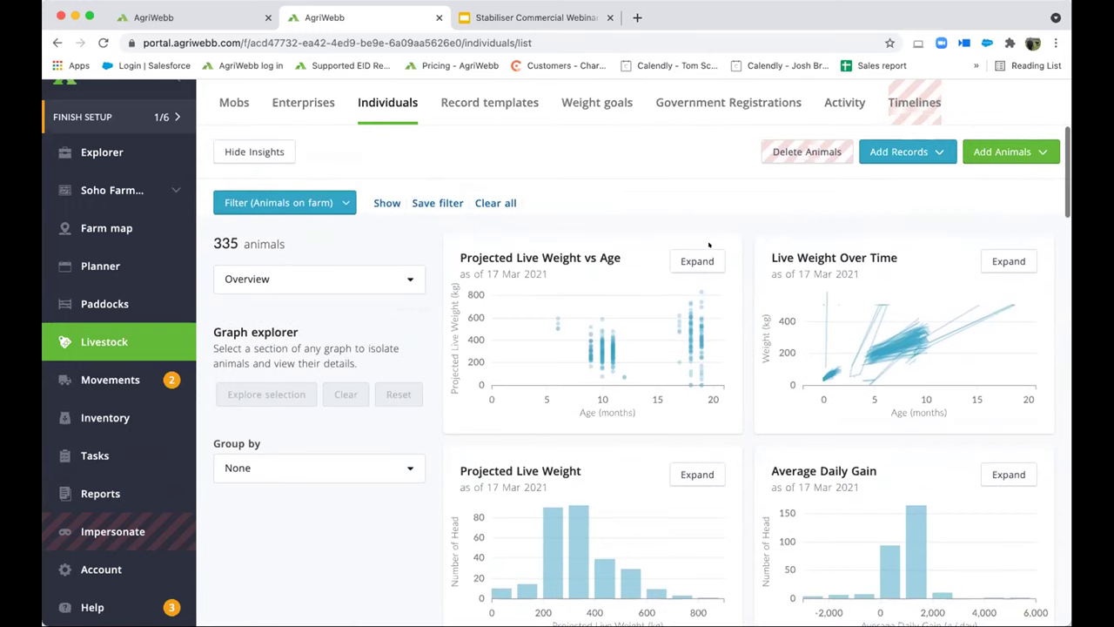
pyautogui.click(1007, 261)
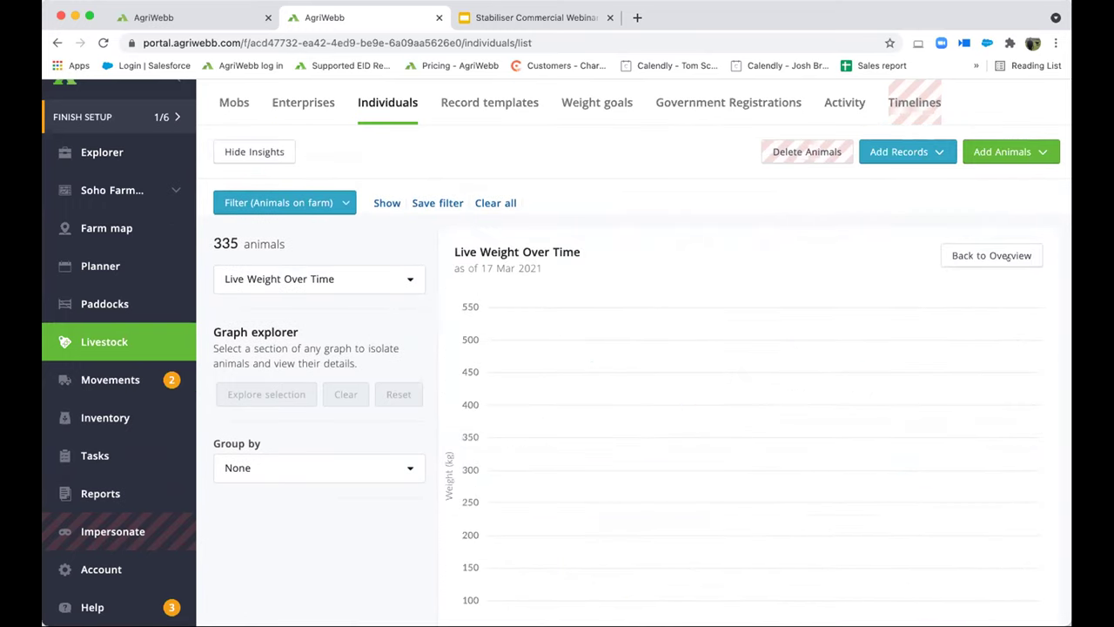
# - Group the Live Weight Over Time graph by sire
pyautogui.scroll(-2, 835, 388)
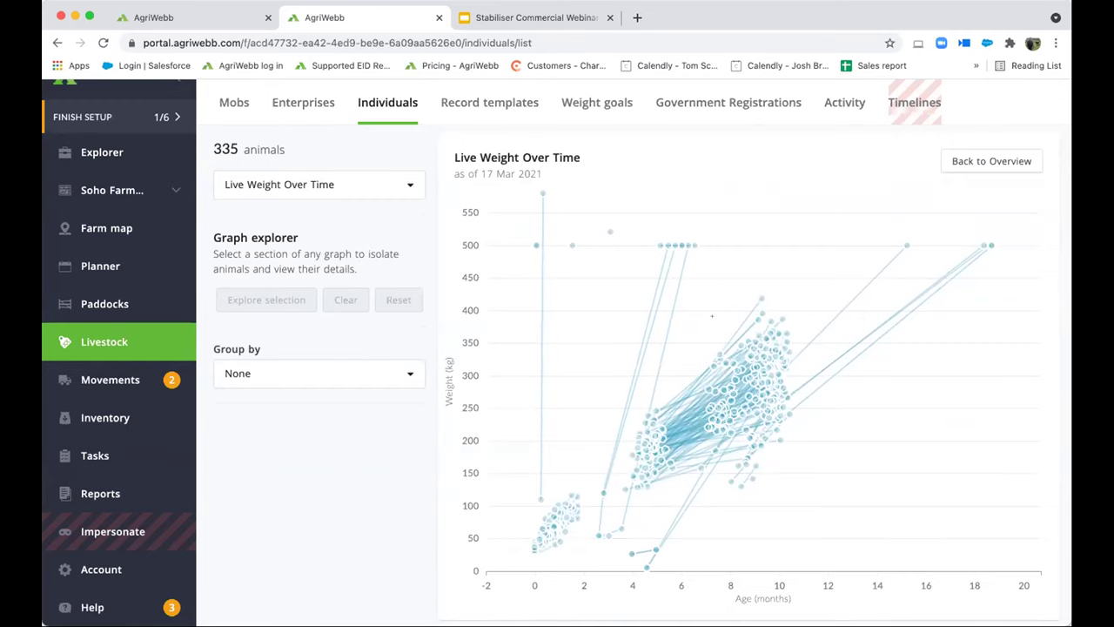
pyautogui.click(298, 371)
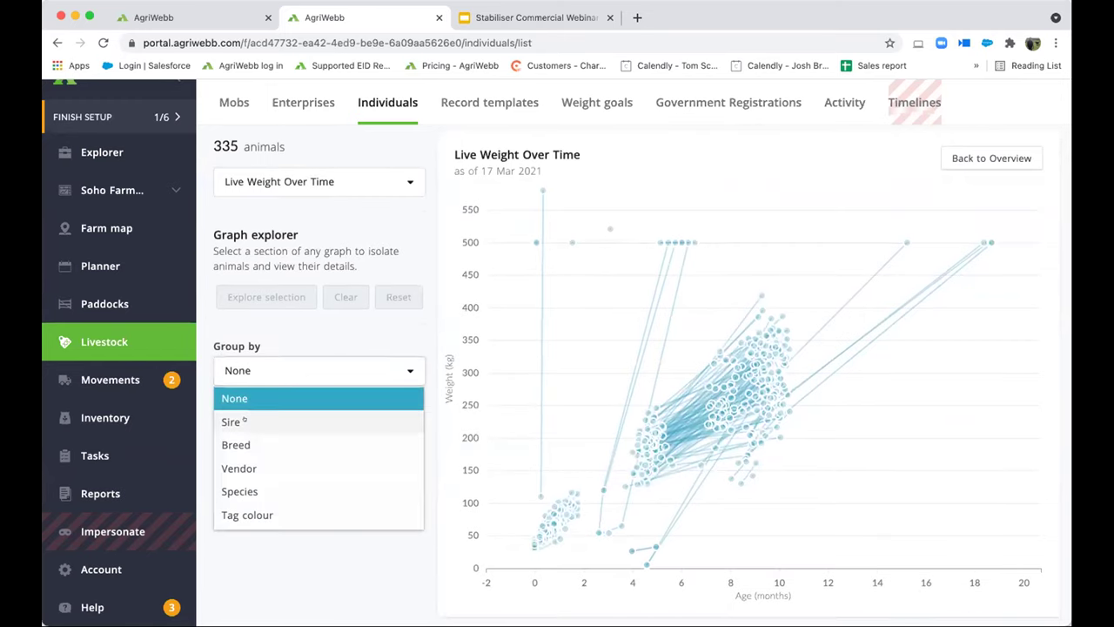
pyautogui.scroll(-1, 251, 417)
pyautogui.click(266, 370)
pyautogui.click(235, 423)
pyautogui.scroll(-1, 364, 429)
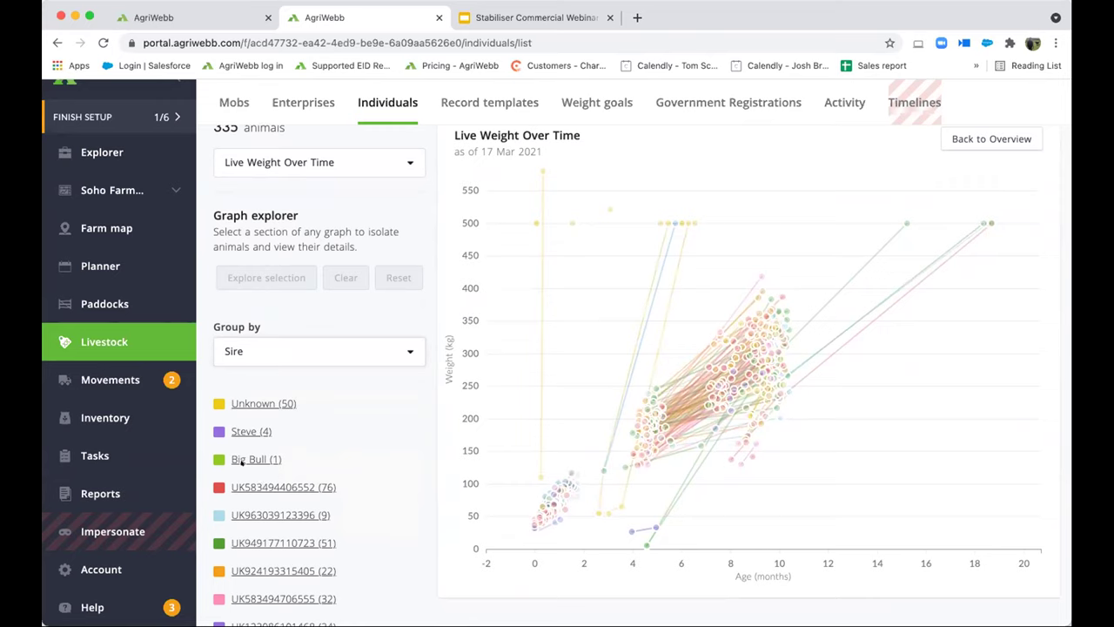
pyautogui.click(250, 459)
pyautogui.click(251, 459)
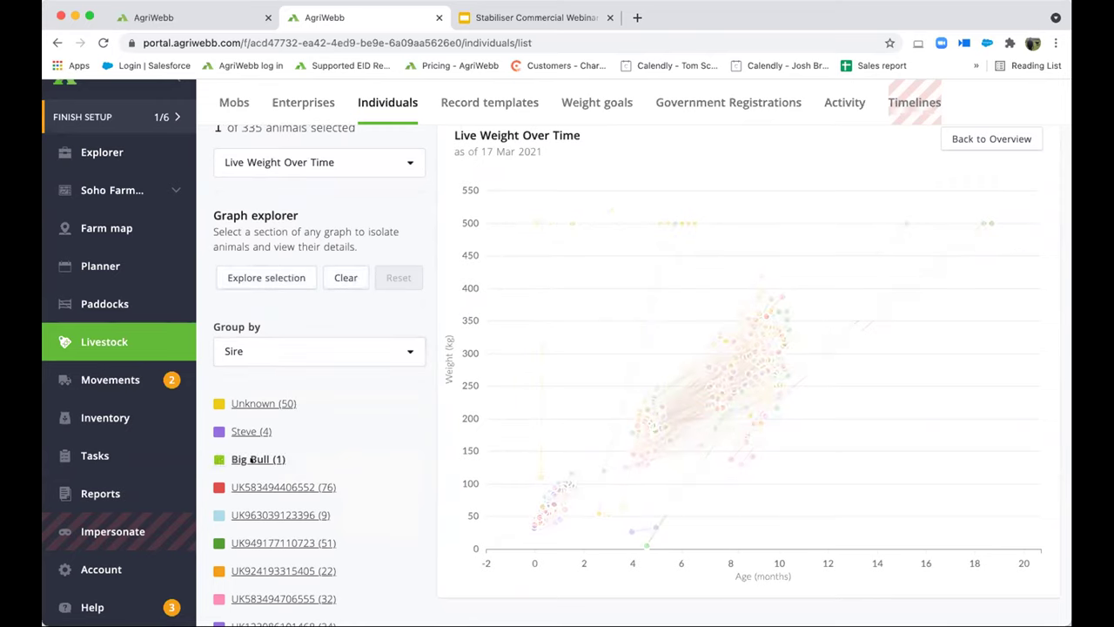
pyautogui.click(275, 488)
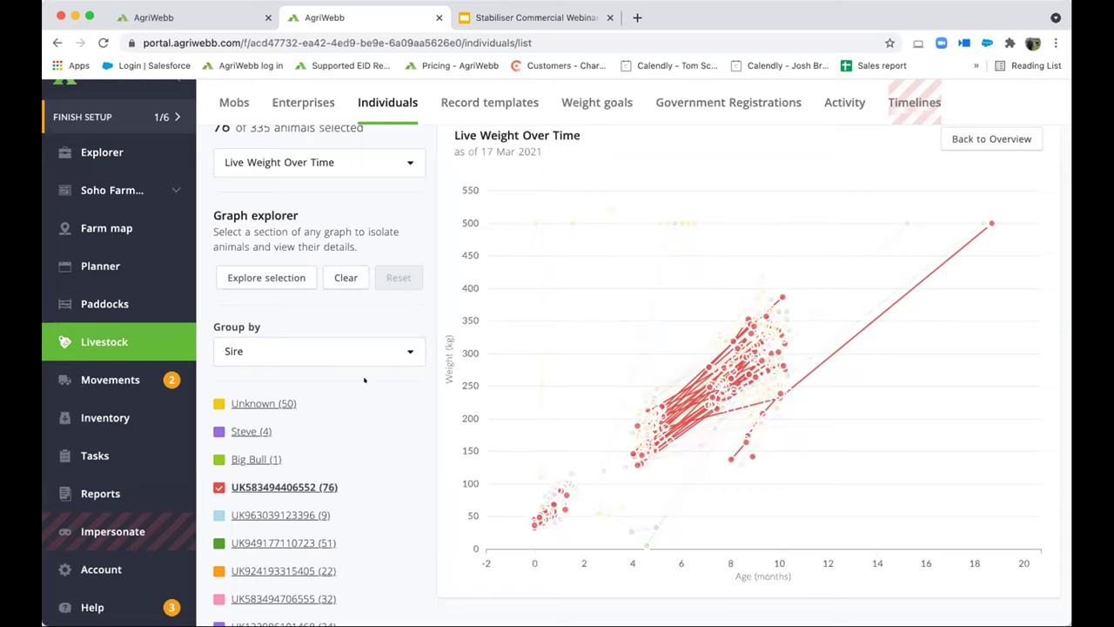
pyautogui.click(266, 275)
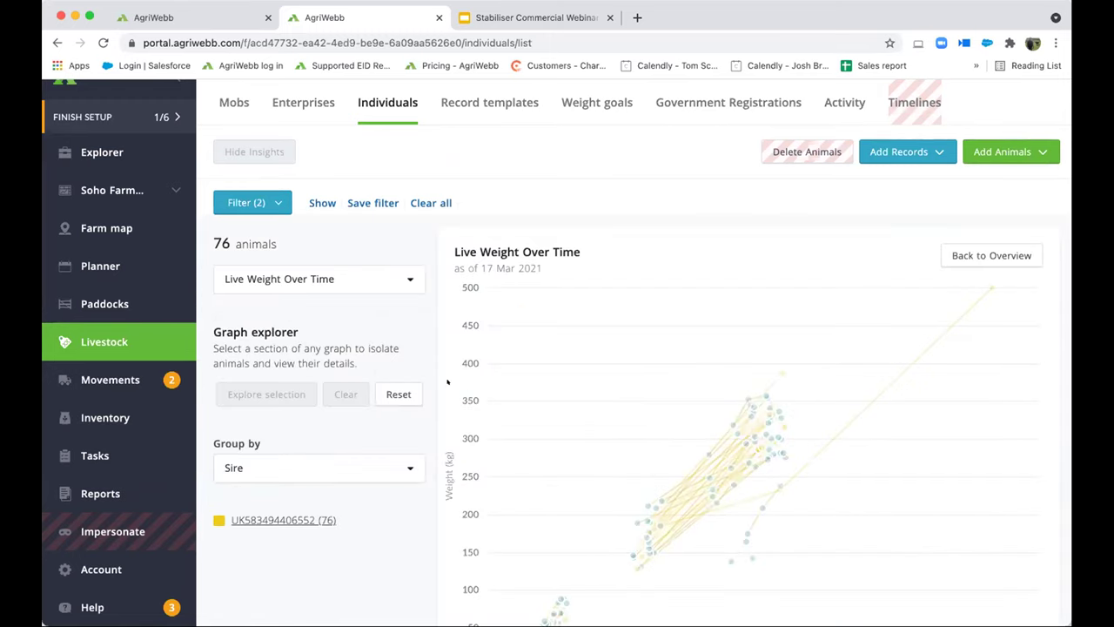
# - Examine the isolated animals' last observed and projected weights and average daily gain in the list below the graph
pyautogui.scroll(-10, 431, 372)
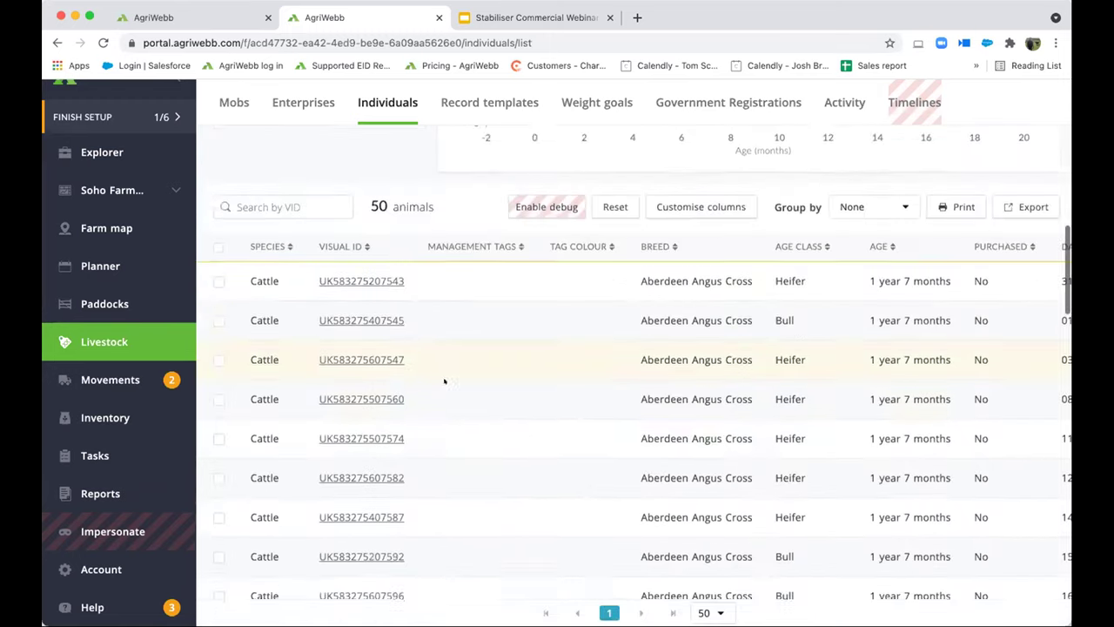
pyautogui.hscroll(10, 581, 276)
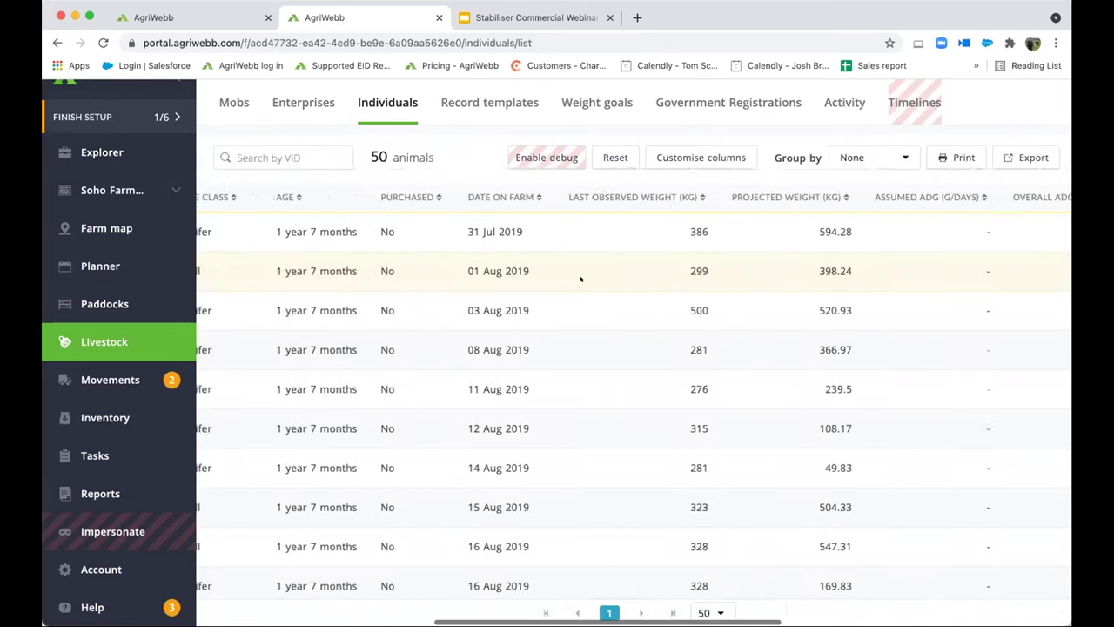
pyautogui.hscroll(10, 580, 275)
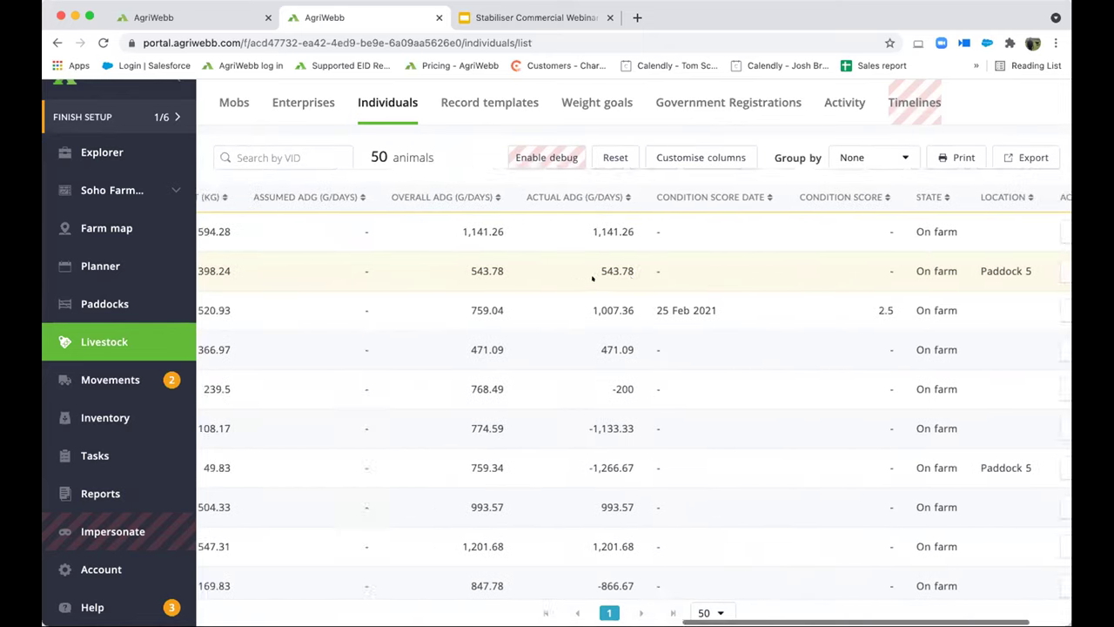
pyautogui.hscroll(-15, 592, 277)
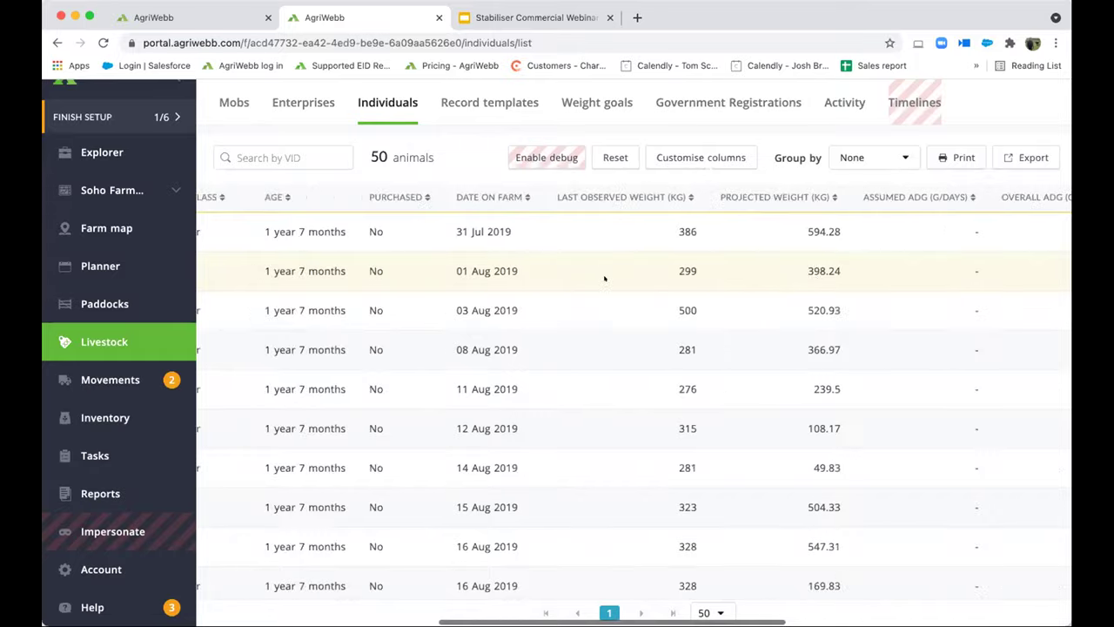
pyautogui.hscroll(-5, 592, 278)
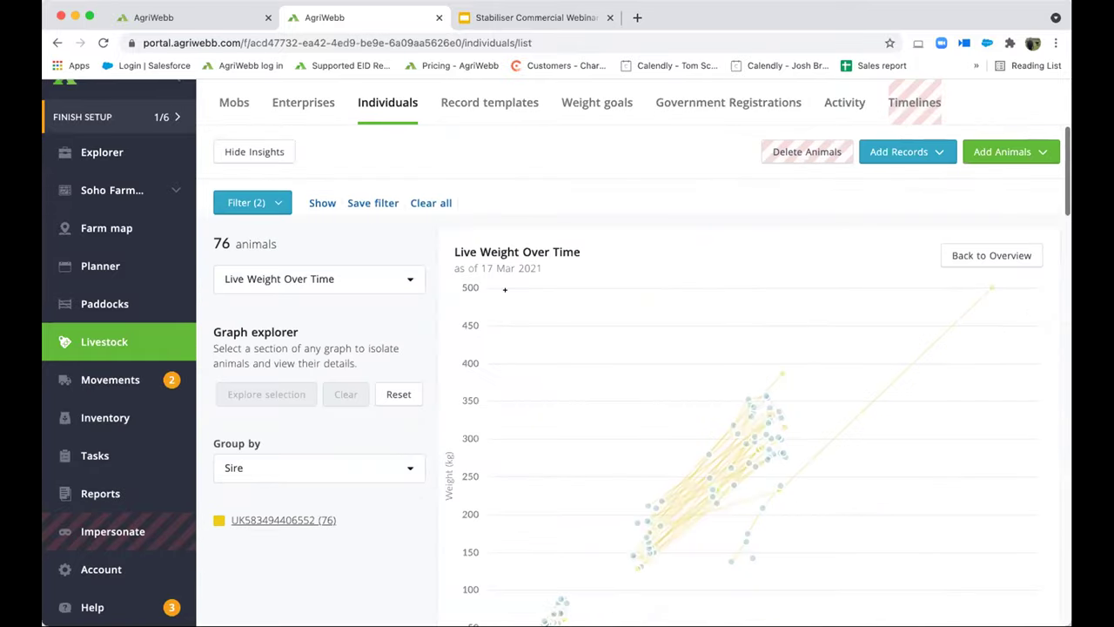
# - Set the graph's grouping to None and look through the criteria available for a new animal filter
pyautogui.click(318, 467)
pyautogui.click(239, 320)
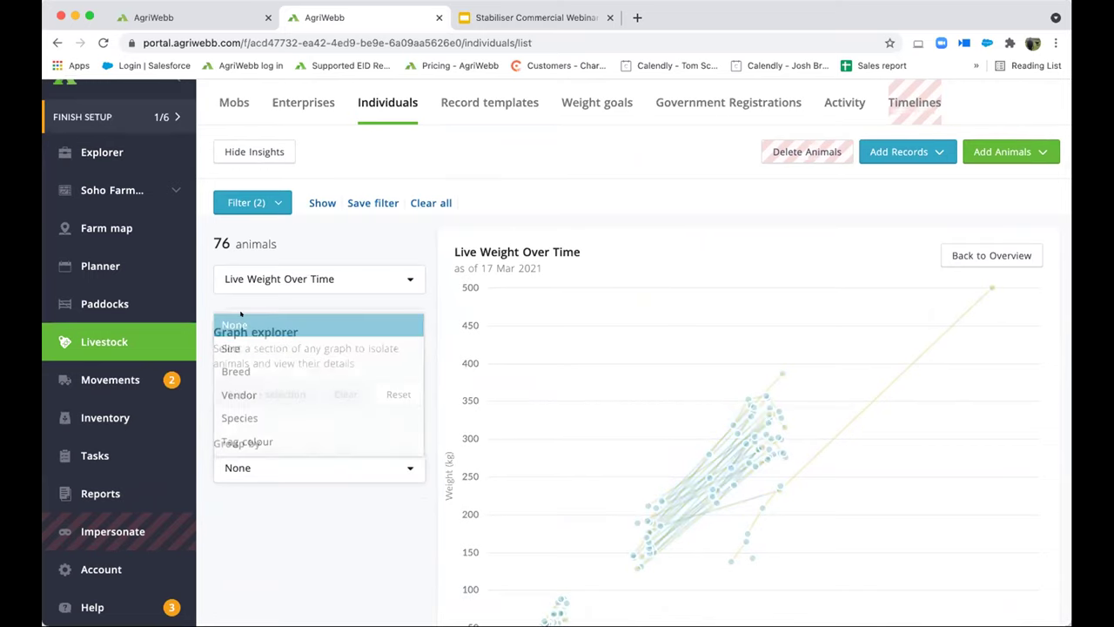
pyautogui.click(246, 202)
pyautogui.click(241, 227)
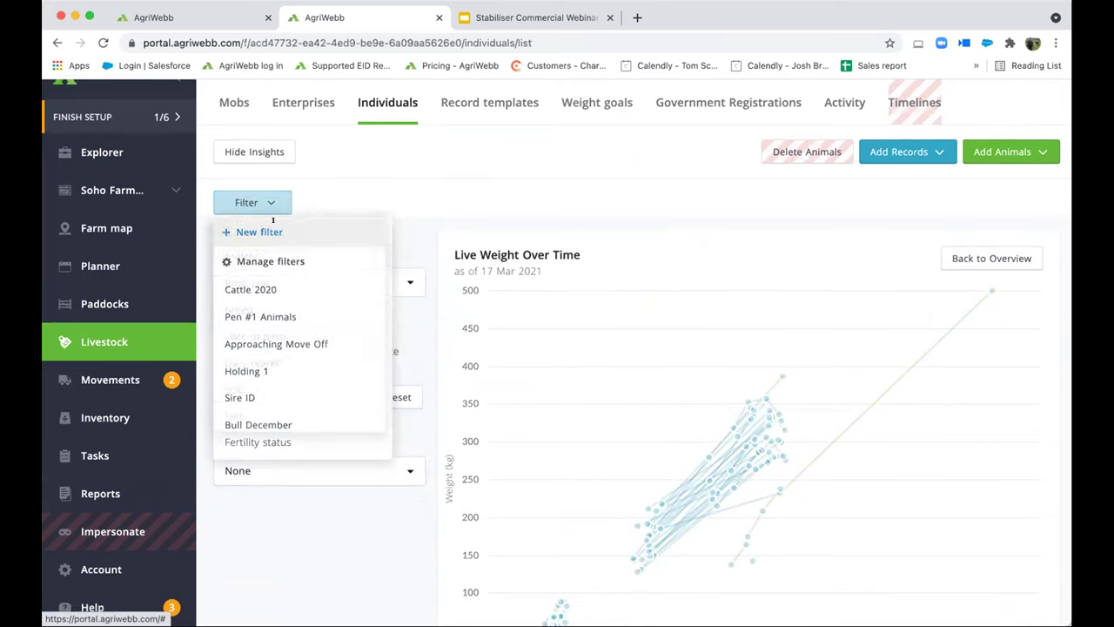
pyautogui.scroll(-3, 300, 285)
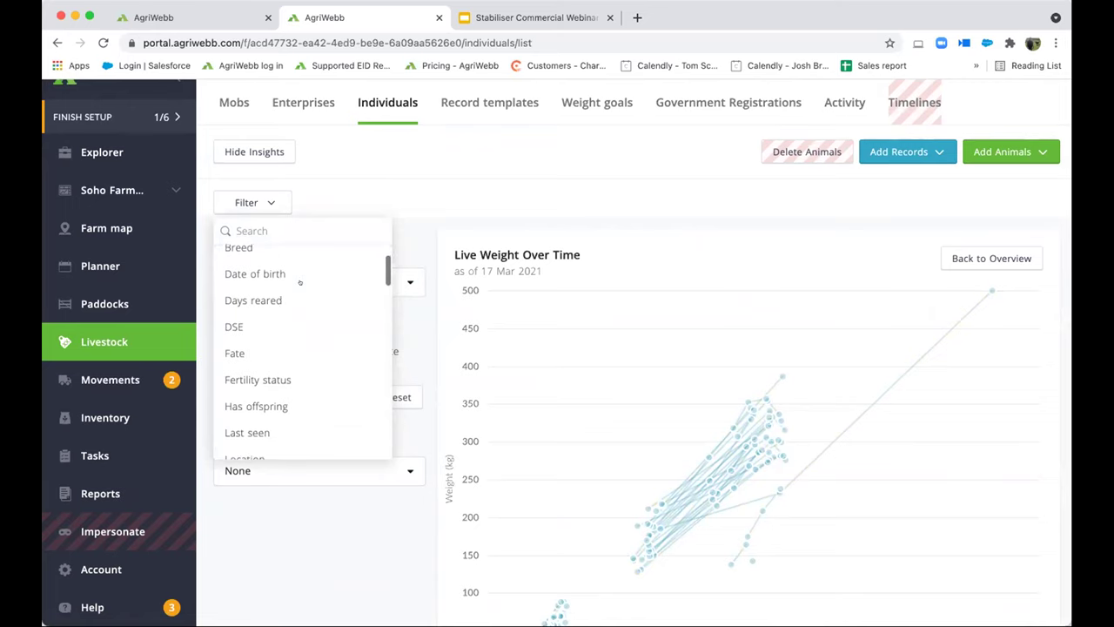
pyautogui.scroll(-3, 294, 305)
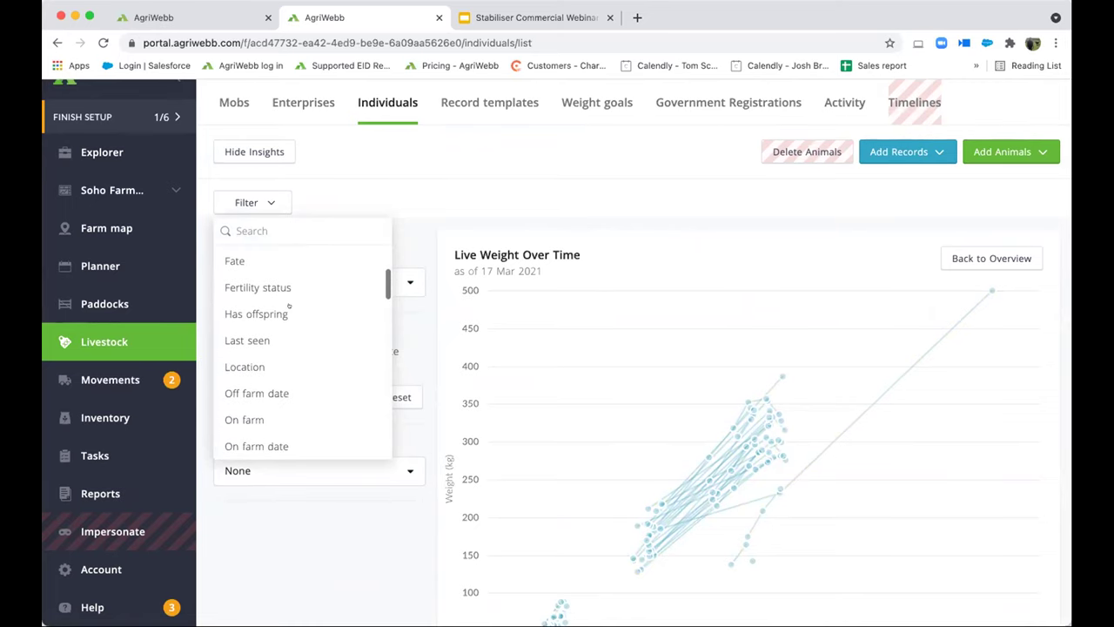
pyautogui.scroll(-1, 299, 314)
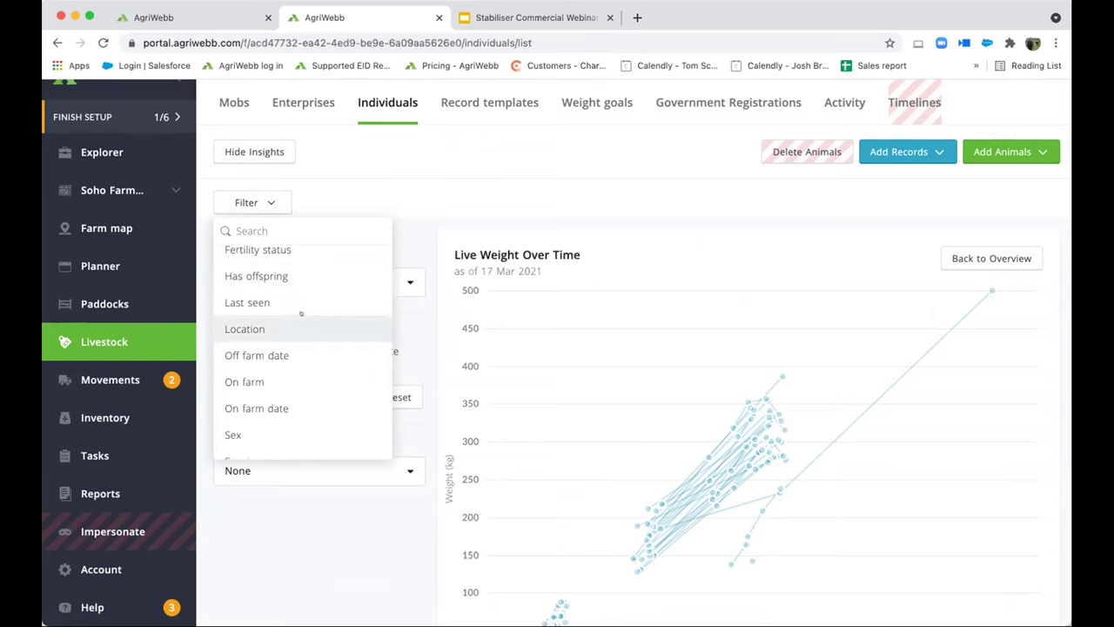
pyautogui.scroll(-1, 301, 313)
pyautogui.scroll(-2, 304, 313)
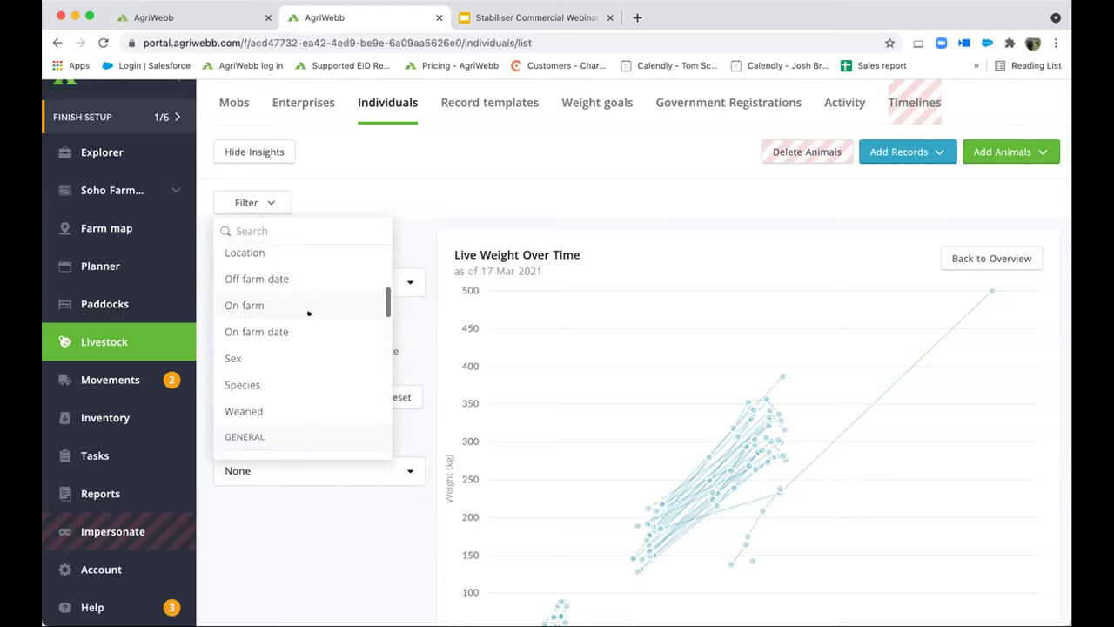
pyautogui.scroll(-2, 308, 314)
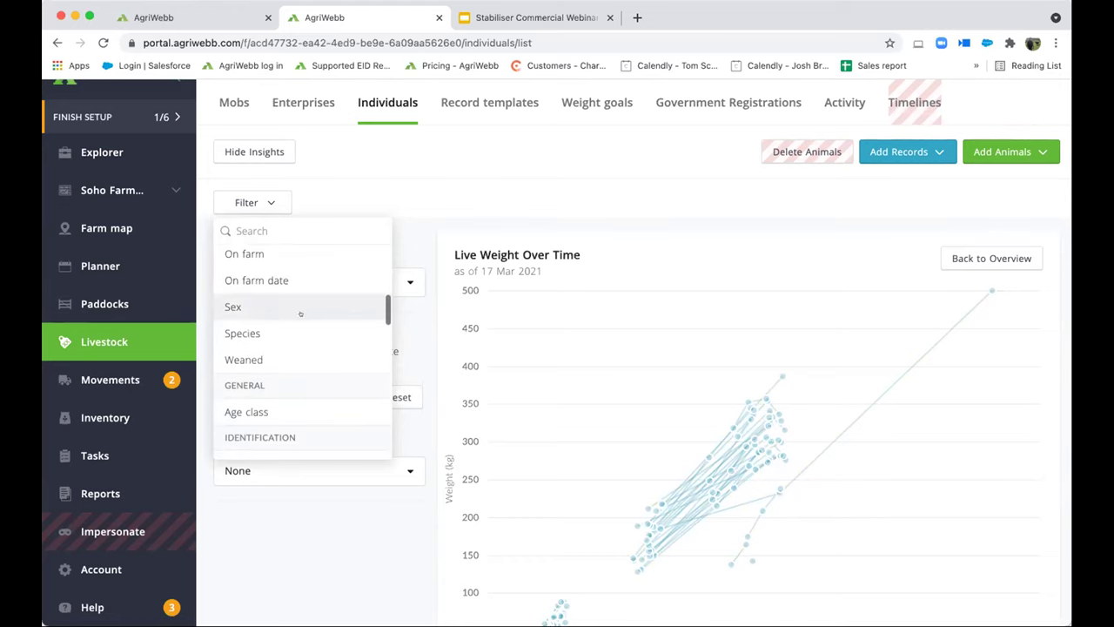
pyautogui.scroll(-6, 300, 313)
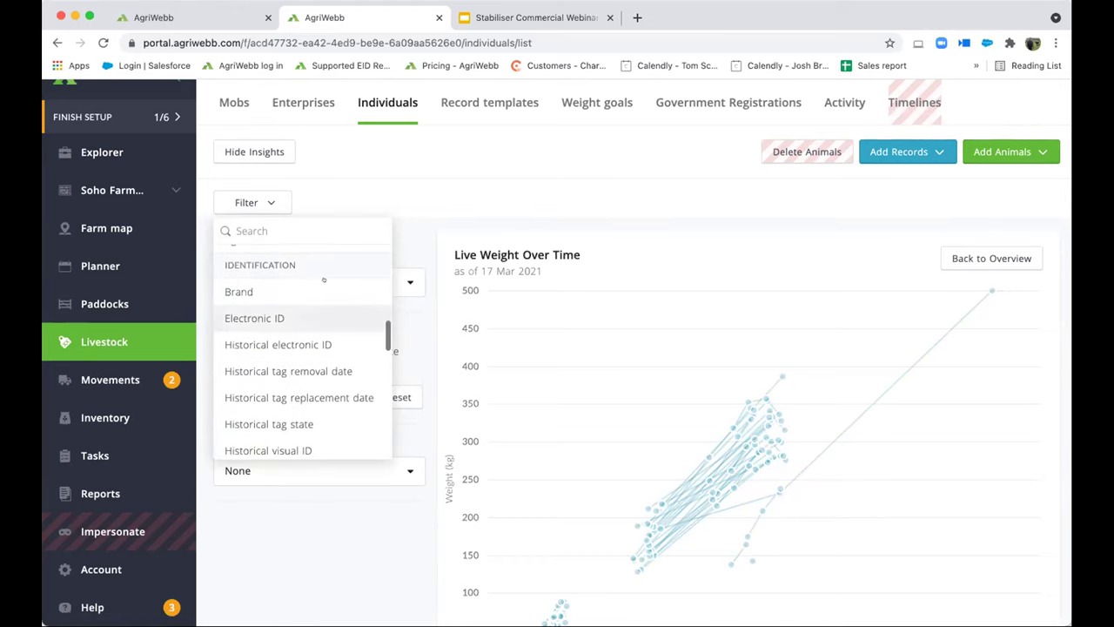
# - Open Church farm's reports, look over the mob reports, and bring up the reports for individuals
pyautogui.click(184, 15)
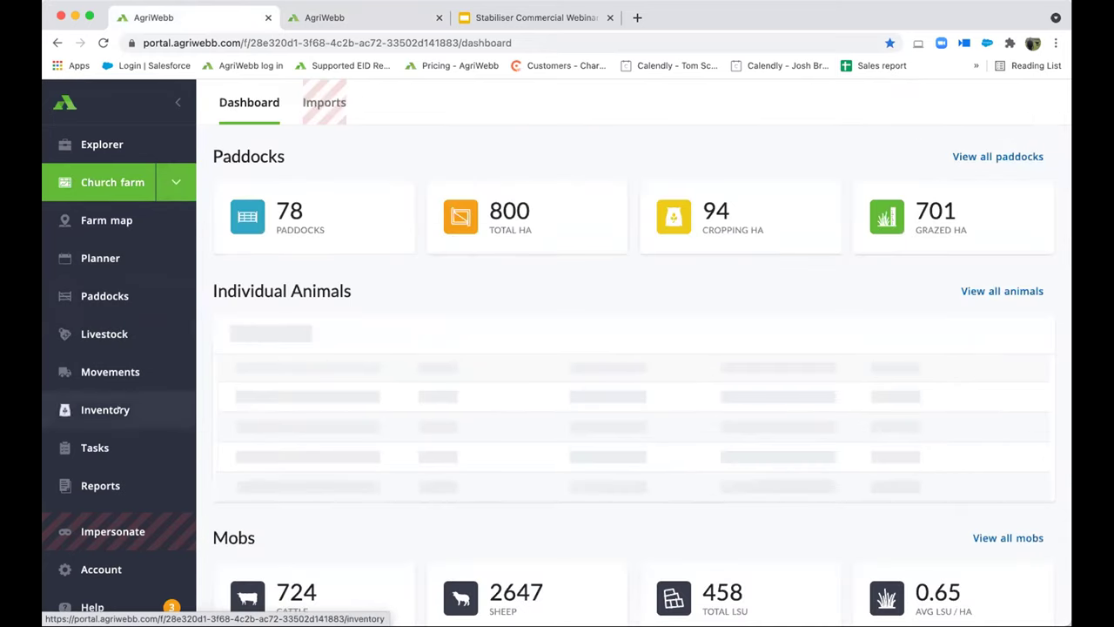
pyautogui.click(94, 477)
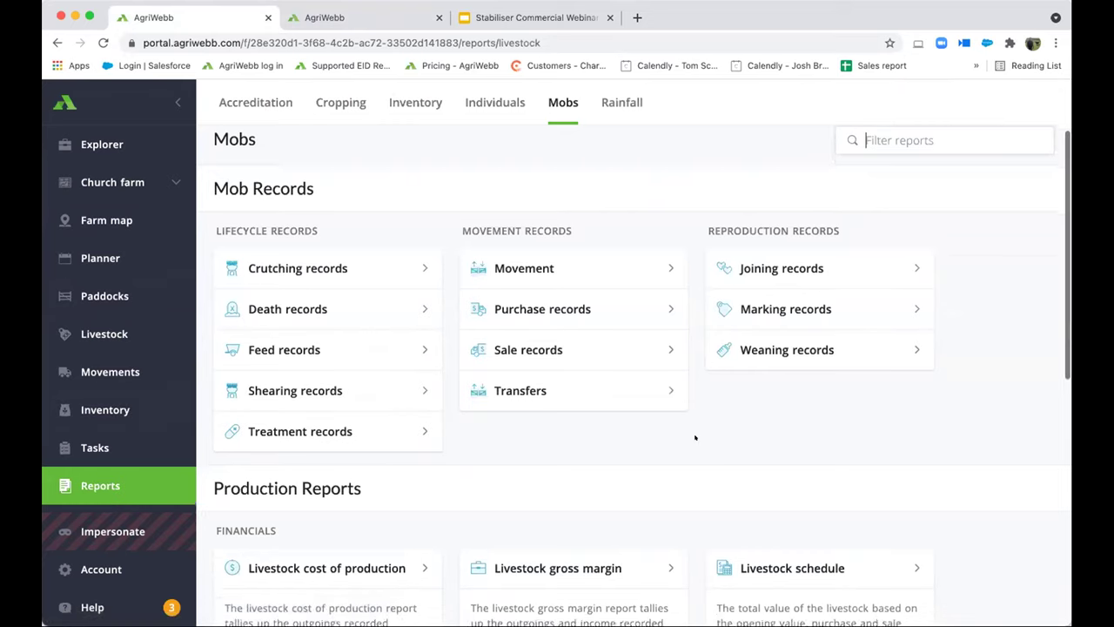
pyautogui.scroll(-5, 631, 374)
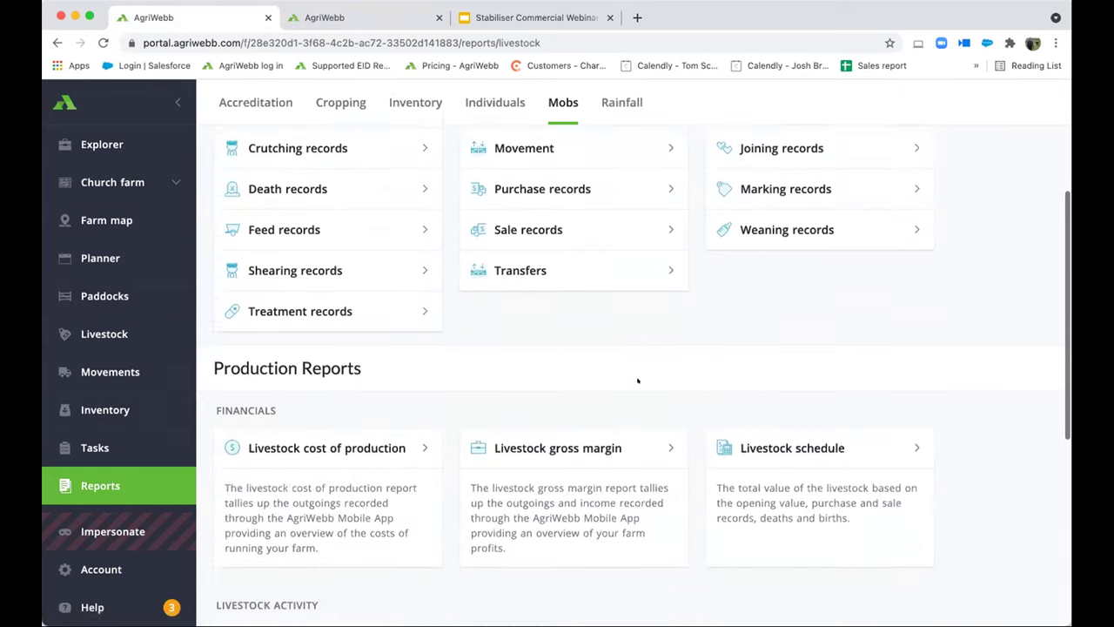
pyautogui.scroll(5, 631, 374)
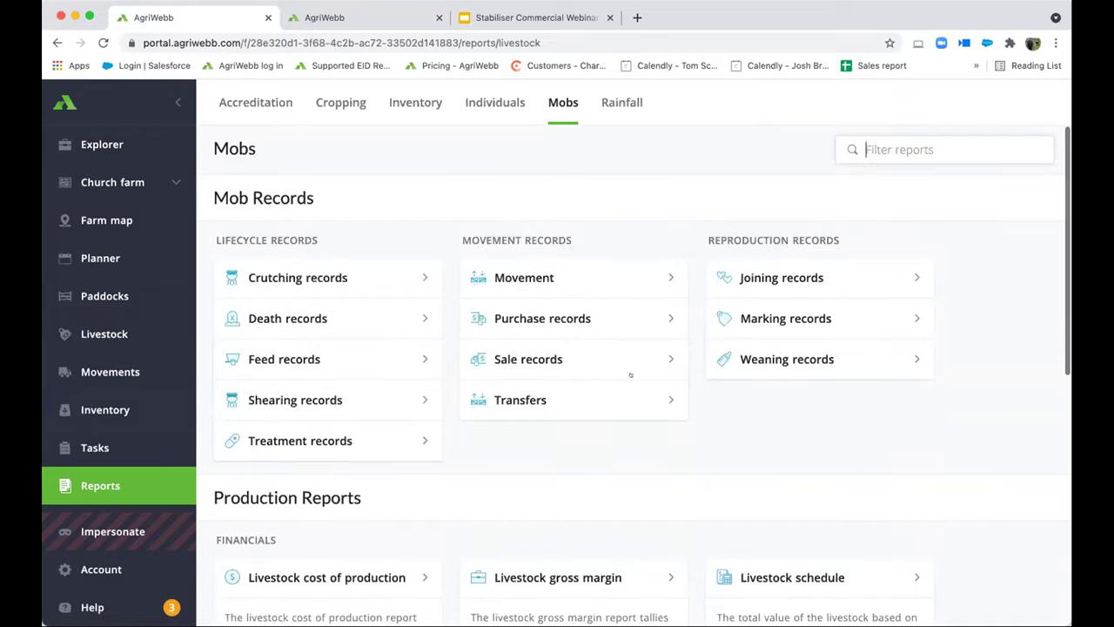
pyautogui.click(495, 102)
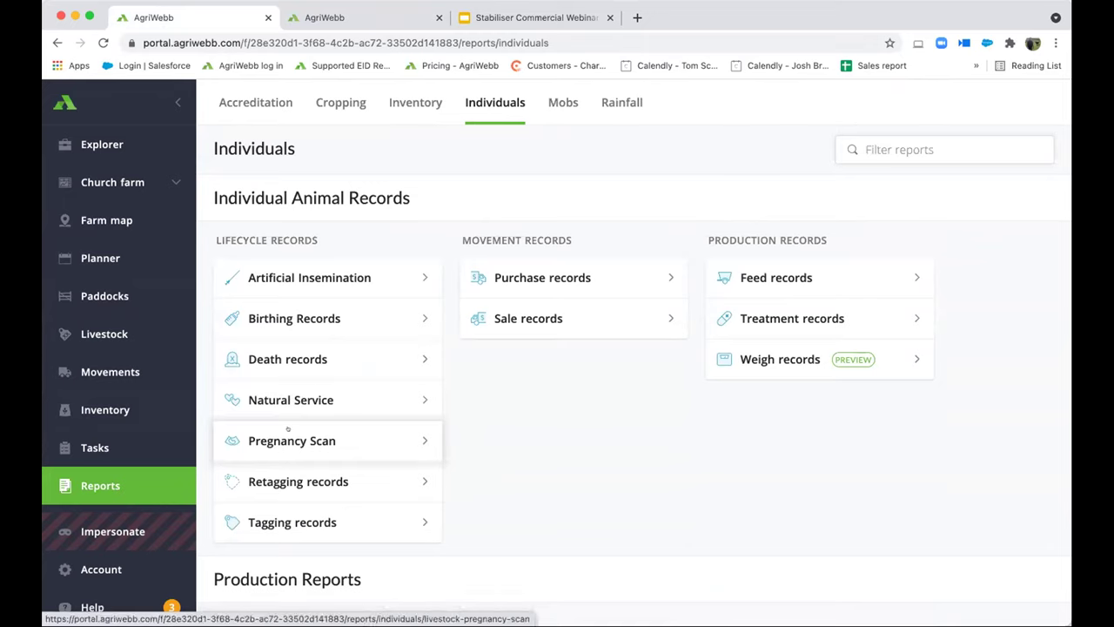
# - Open the individual treatment records report, group it by animal, and review the grouped treatments
pyautogui.click(769, 322)
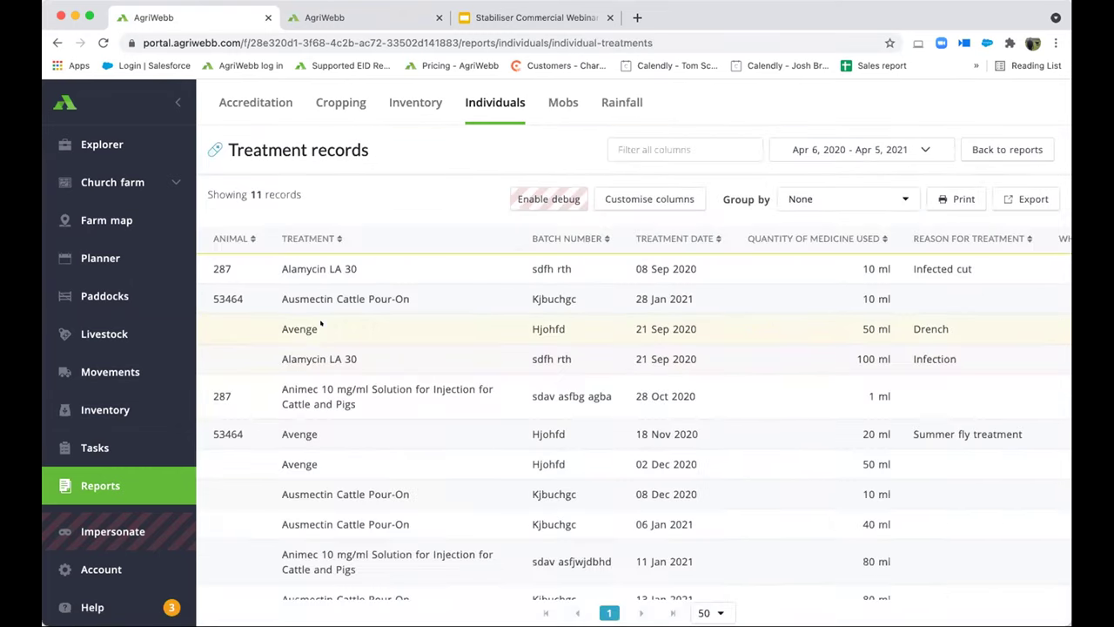
pyautogui.click(848, 199)
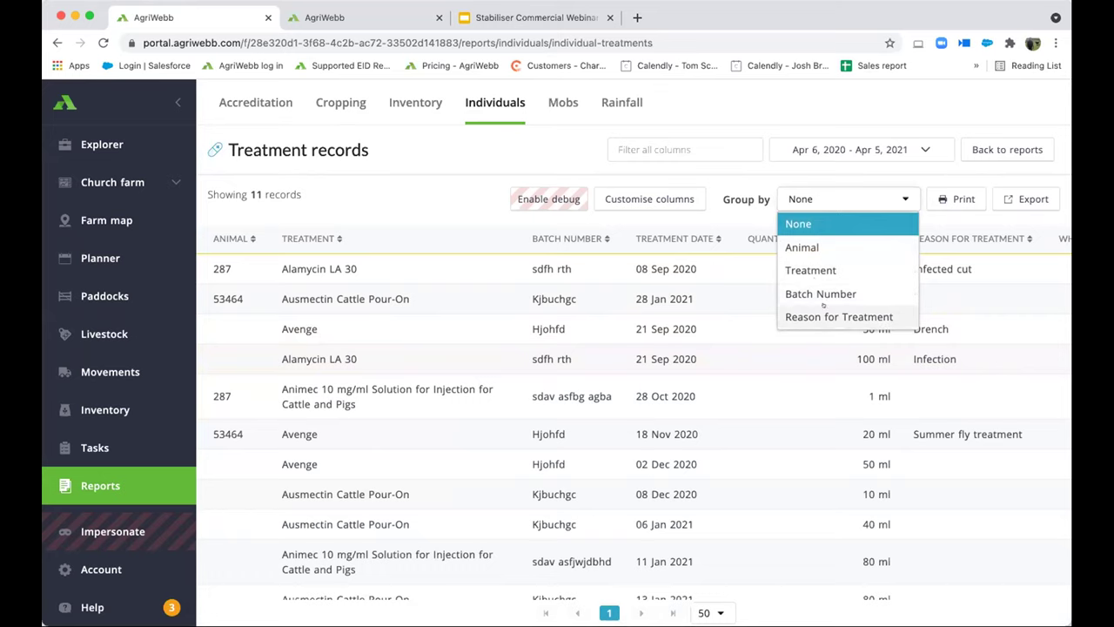
pyautogui.click(802, 247)
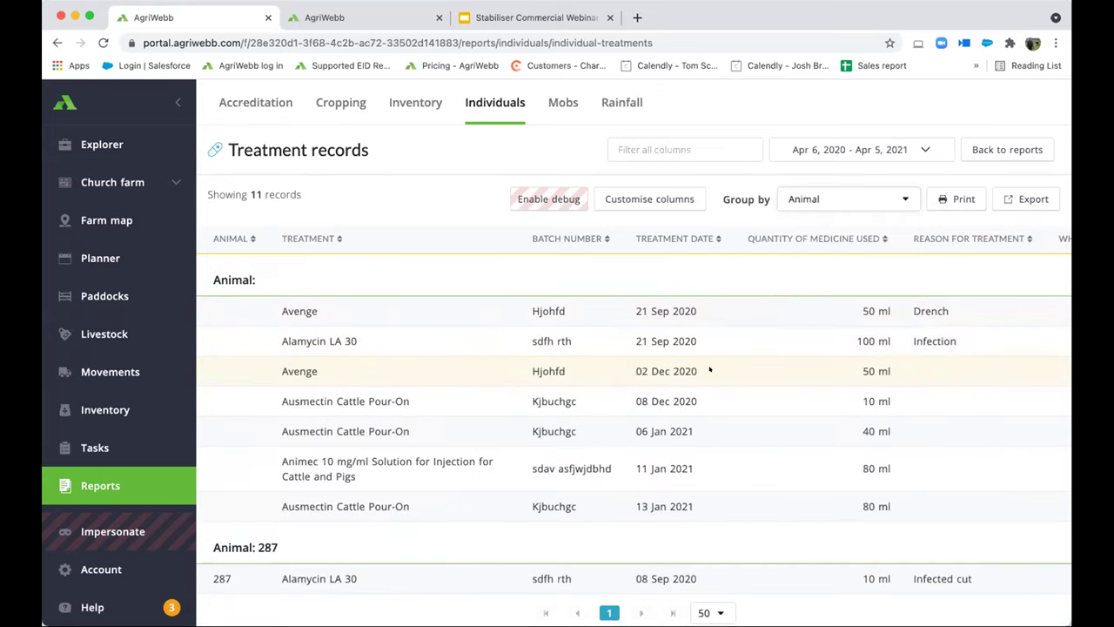
pyautogui.scroll(-2, 706, 347)
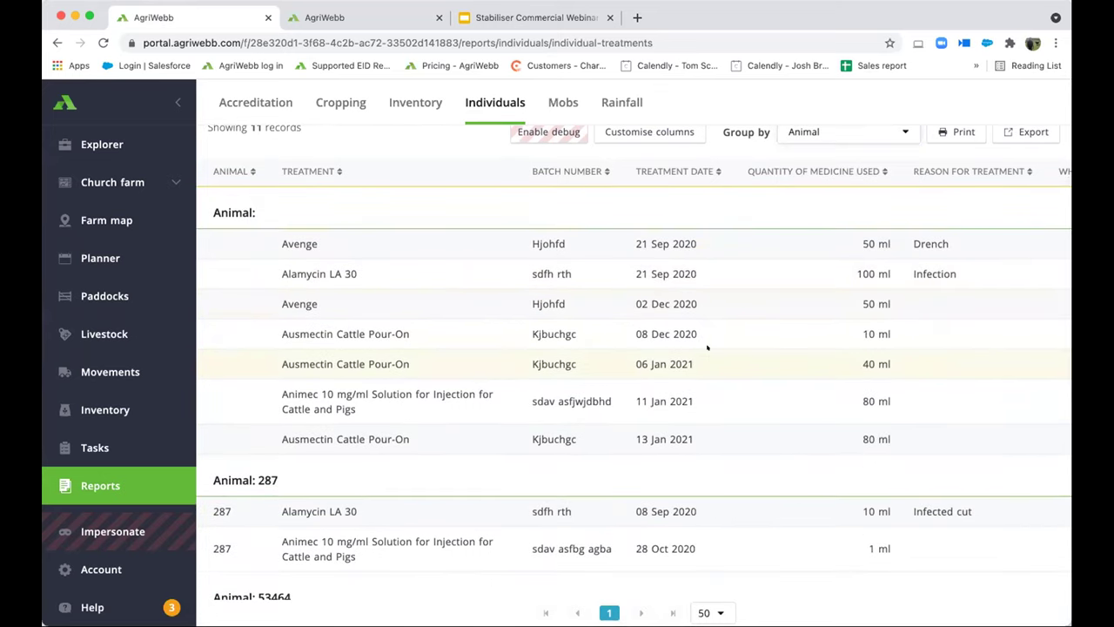
pyautogui.scroll(2, 686, 304)
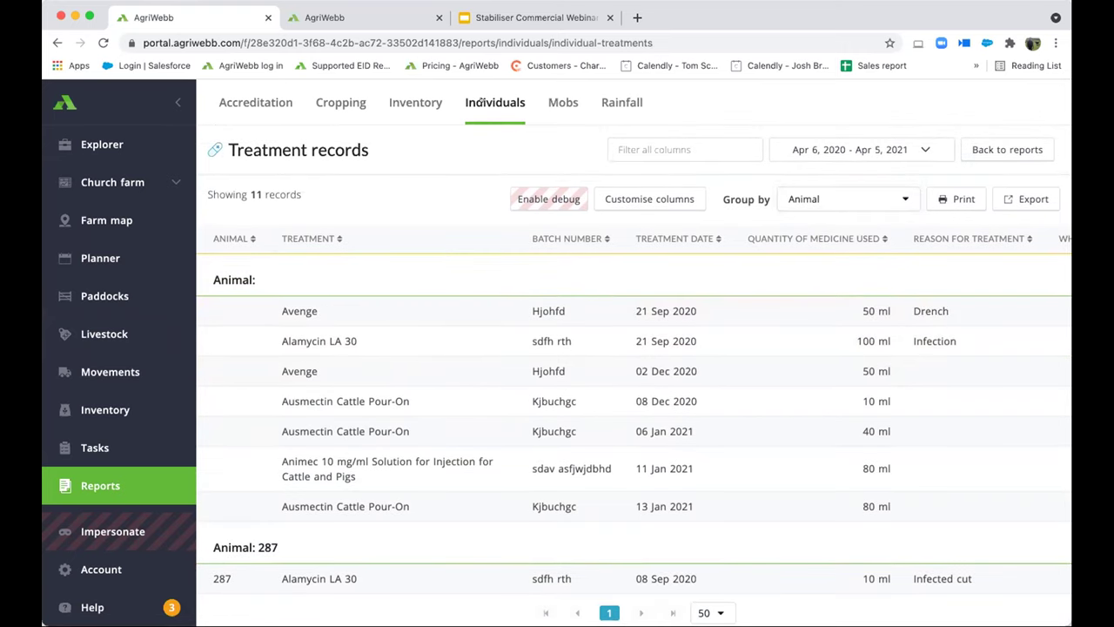
# - Return to the reports for individuals and open the Lifetime Animal Performance report
pyautogui.click(494, 102)
pyautogui.scroll(-3, 501, 396)
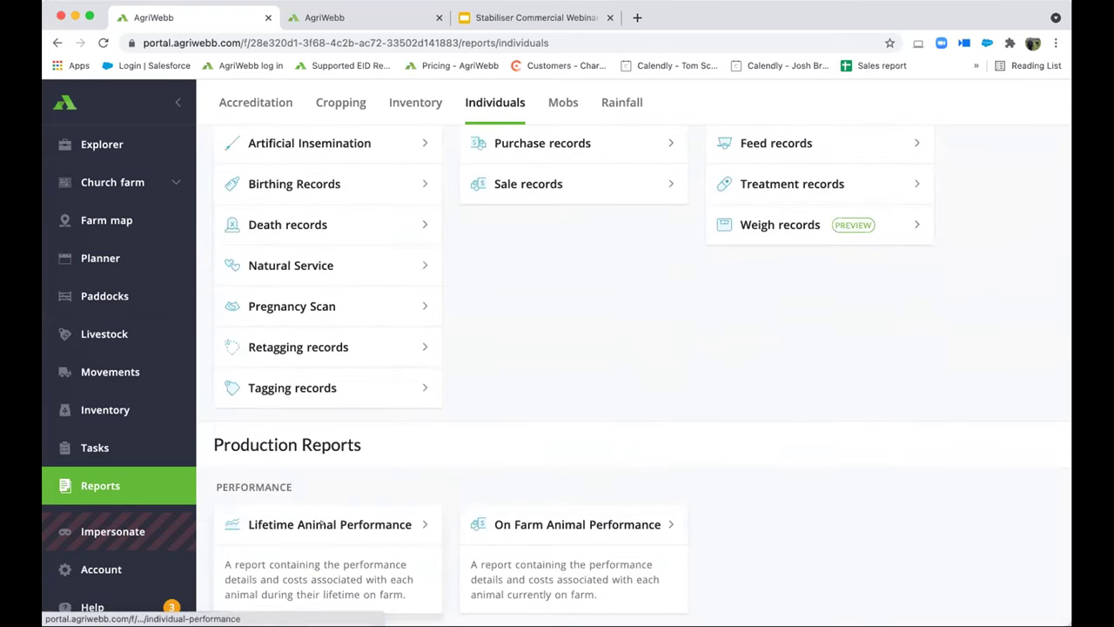
pyautogui.click(320, 520)
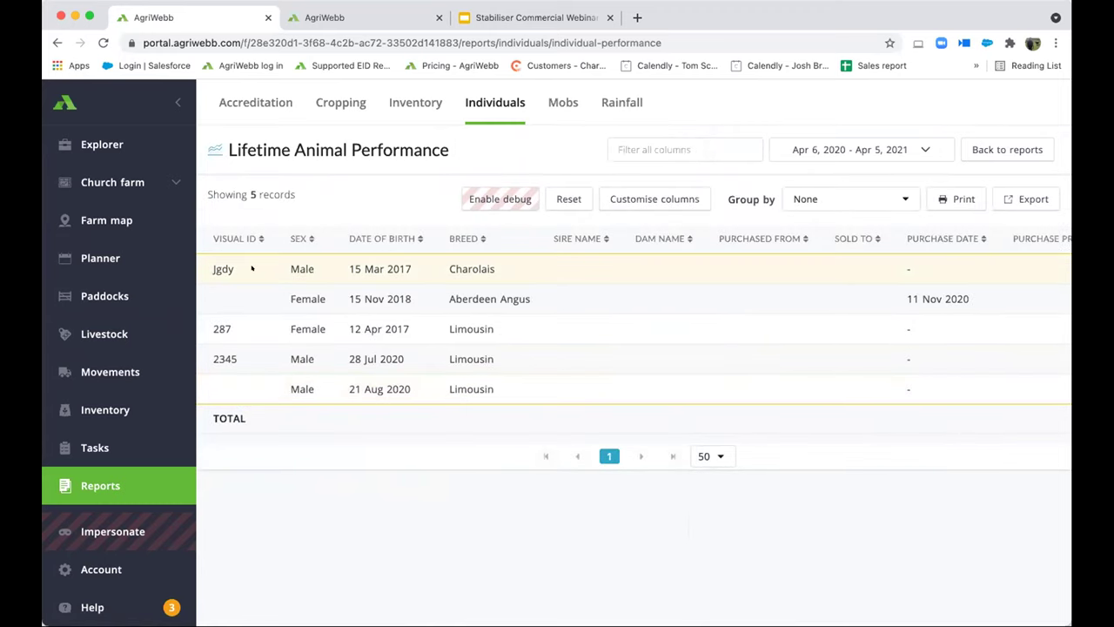
# - Examine the purchase, sale, weight, turnover, days on farm and farm weight gain columns of the lifetime performance report
pyautogui.hscroll(8, 252, 269)
pyautogui.hscroll(6, 263, 268)
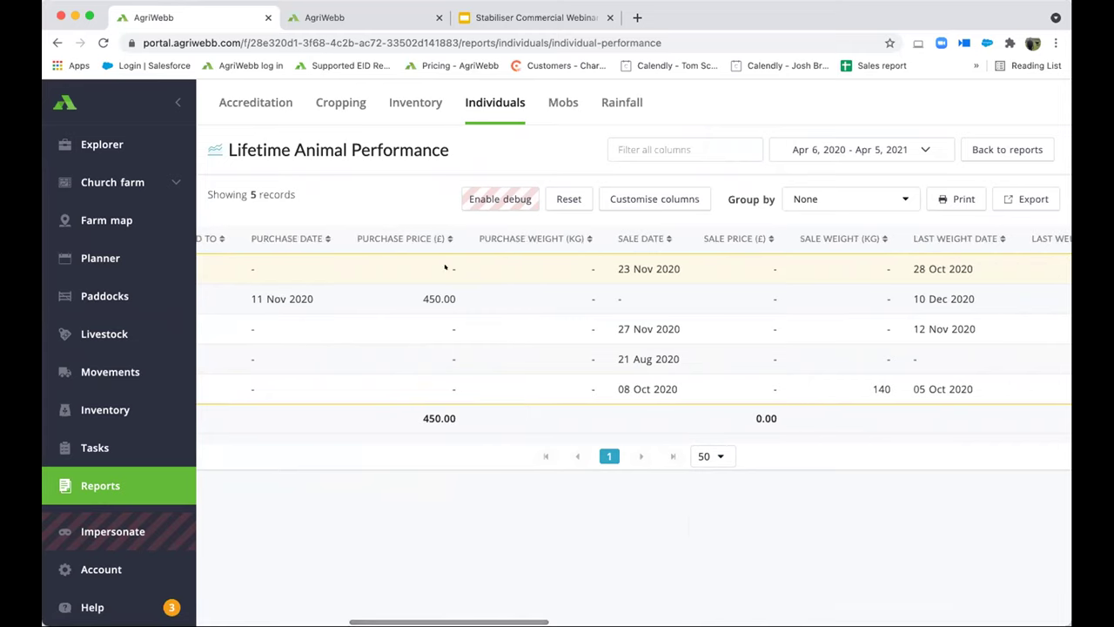
pyautogui.hscroll(2, 528, 268)
pyautogui.hscroll(4, 528, 268)
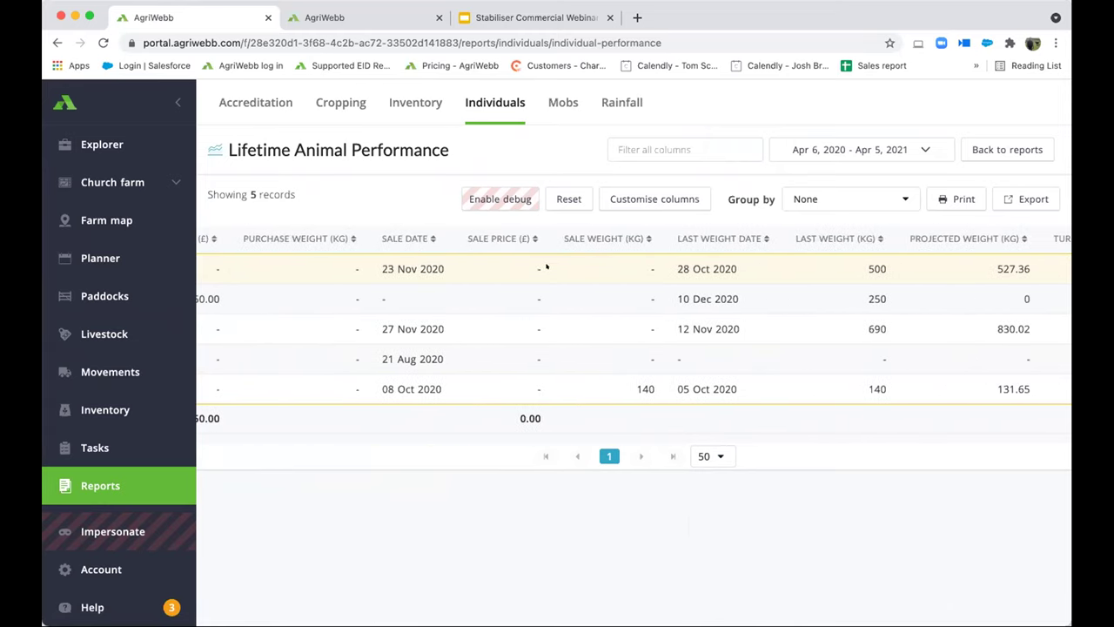
pyautogui.hscroll(6, 546, 268)
pyautogui.hscroll(5, 526, 258)
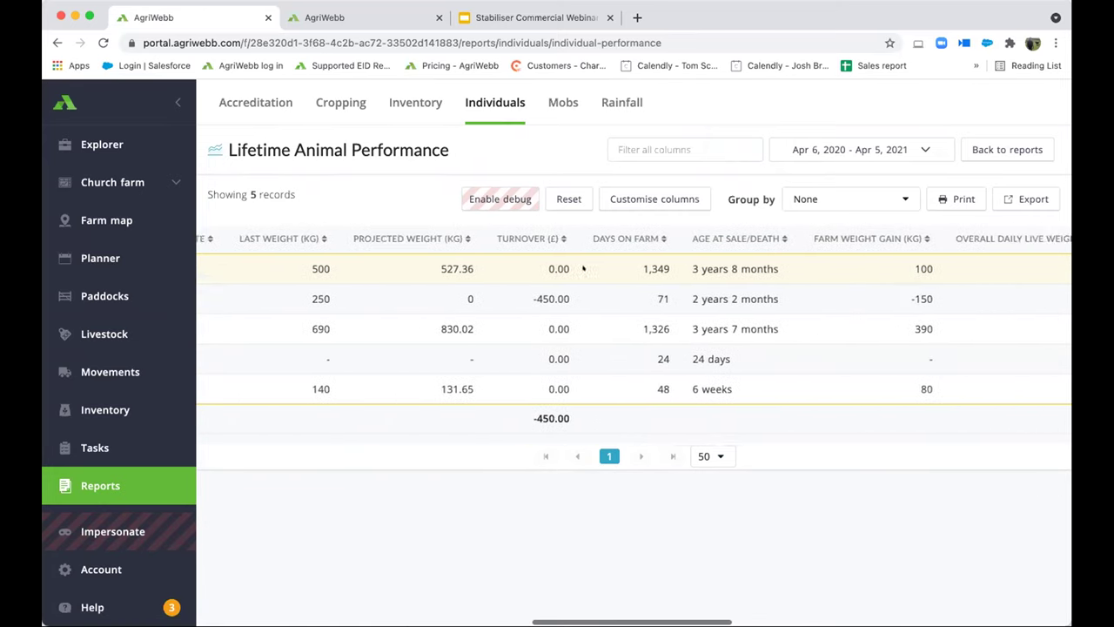
pyautogui.hscroll(1, 583, 268)
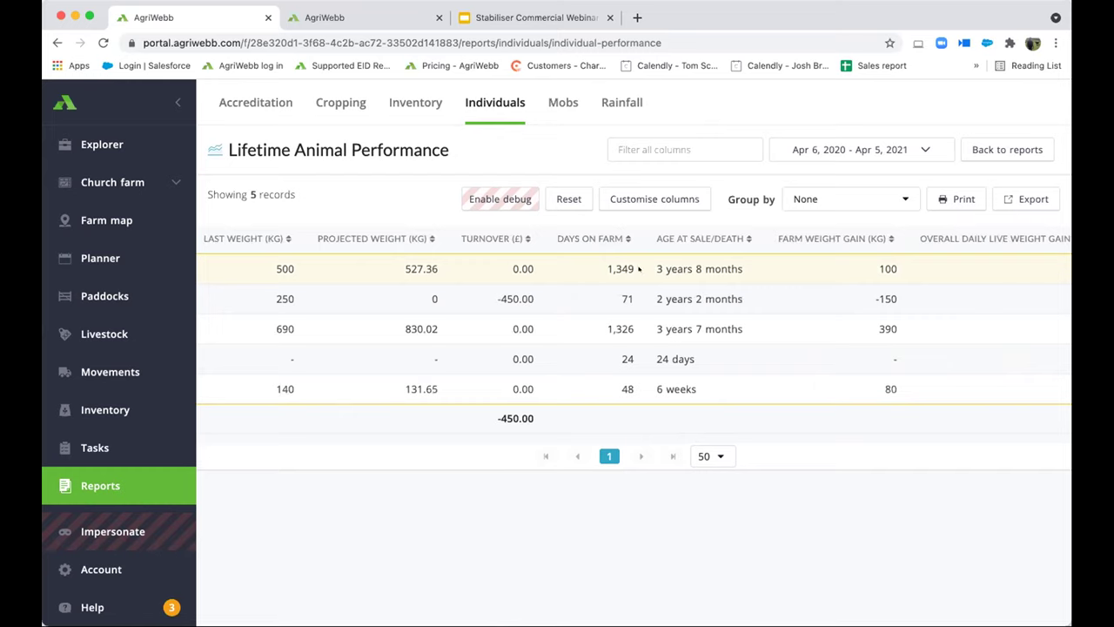
# - Examine the overall daily live weight gain, carcass grade, kill out, dead weight, profit/loss and cost columns of the Lifetime Animal Performance report
pyautogui.hscroll(5, 639, 269)
pyautogui.hscroll(6, 664, 270)
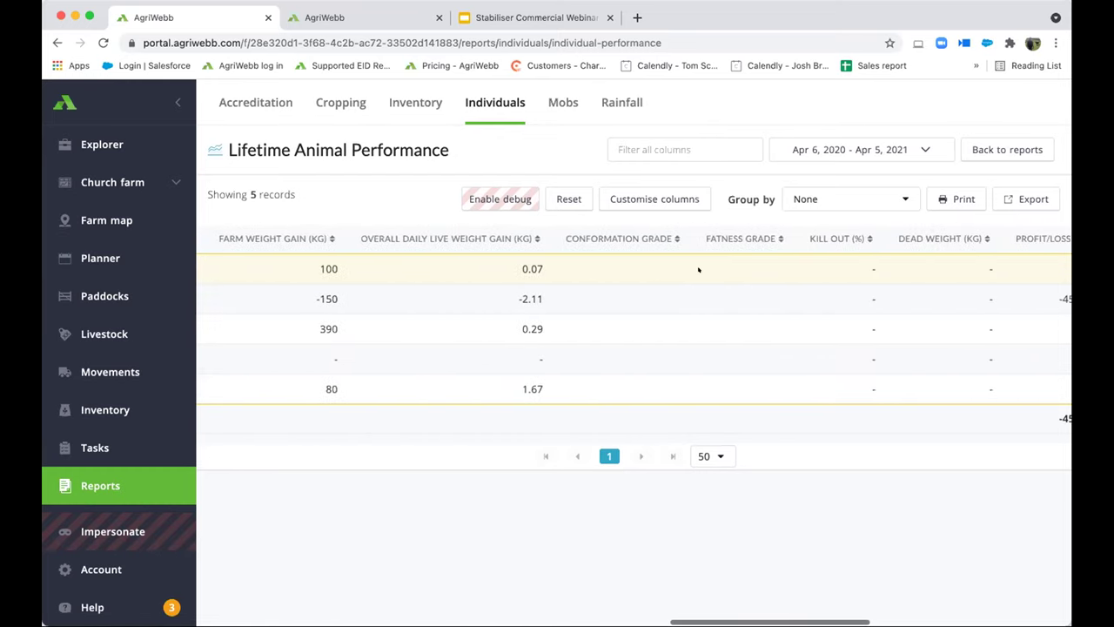
pyautogui.hscroll(1, 698, 269)
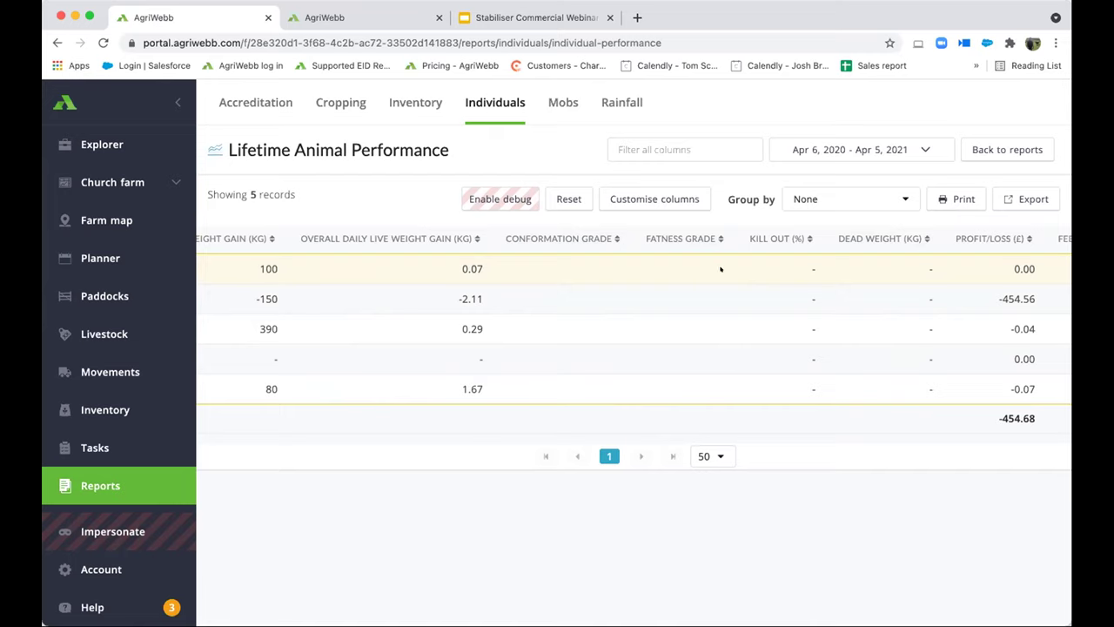
pyautogui.hscroll(8, 729, 269)
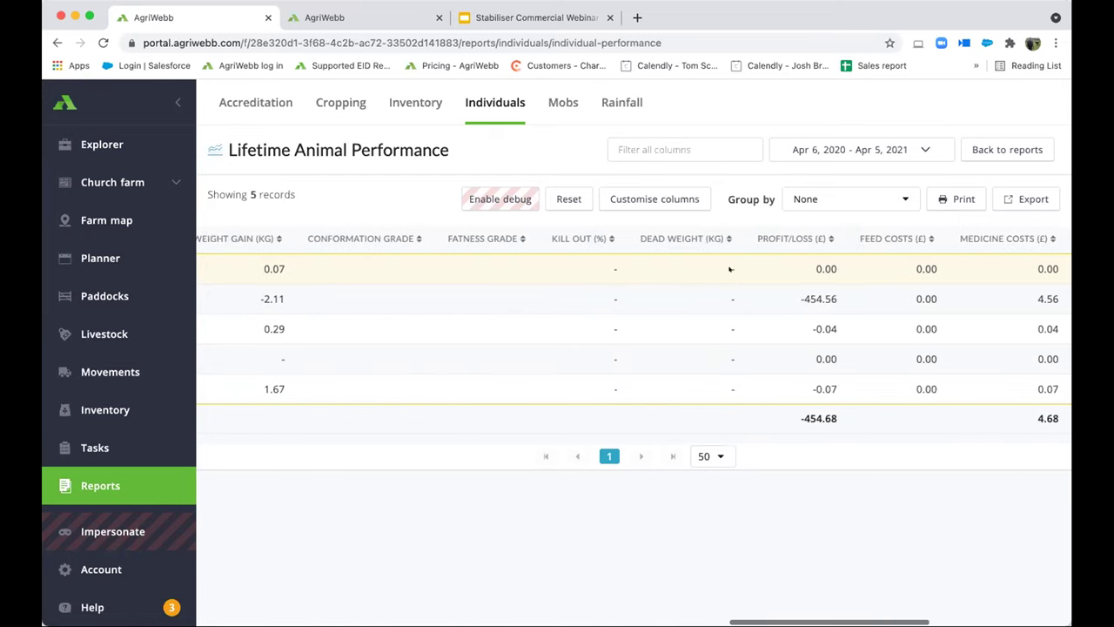
pyautogui.hscroll(3, 740, 261)
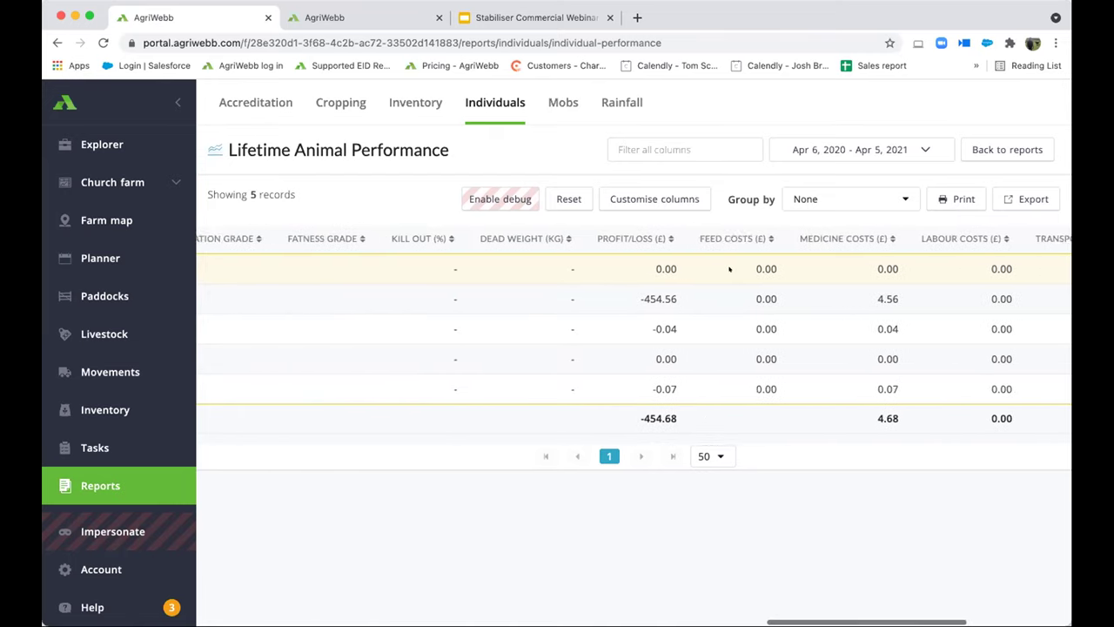
pyautogui.hscroll(3, 709, 266)
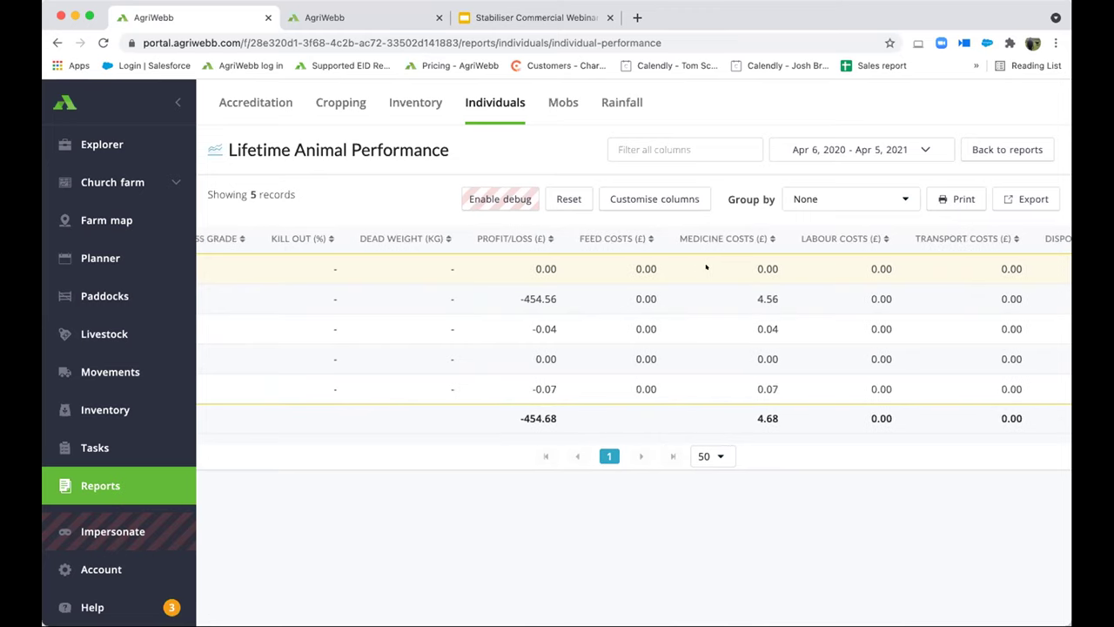
pyautogui.hscroll(10, 706, 266)
pyautogui.hscroll(2, 1004, 267)
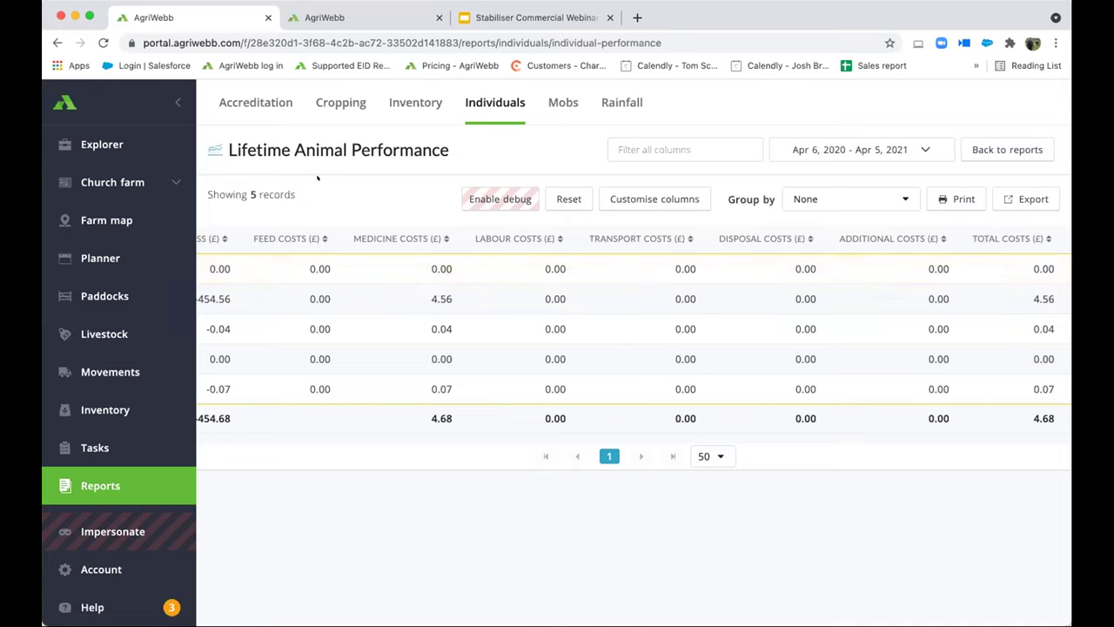
# - Open the cattle Herd Register from the accreditation reports and look at its inventory and births sections
pyautogui.click(255, 102)
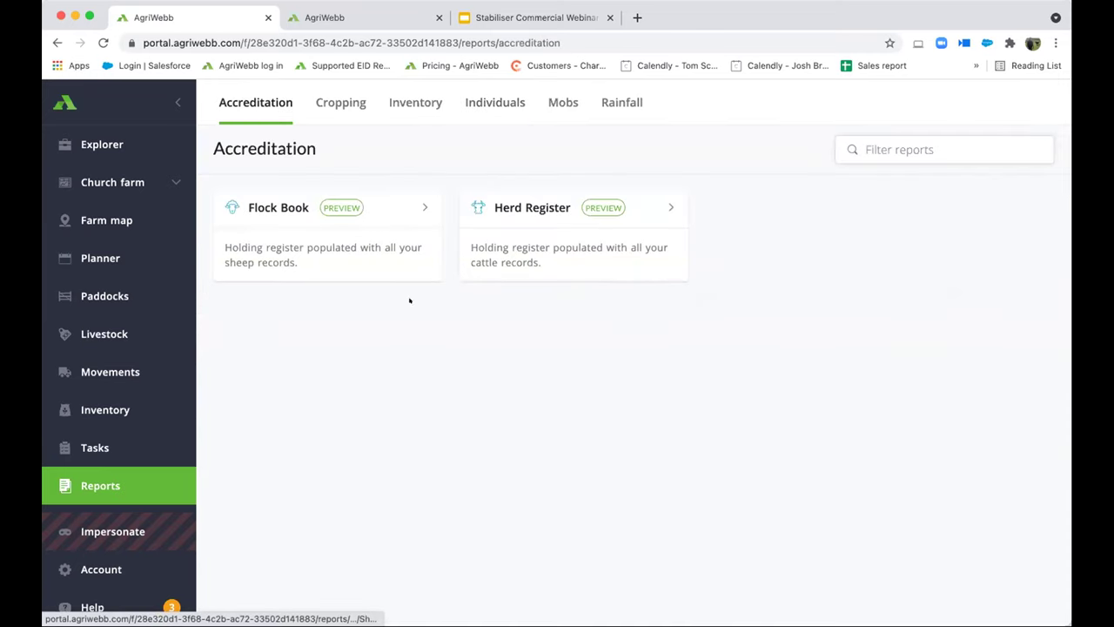
pyautogui.click(600, 208)
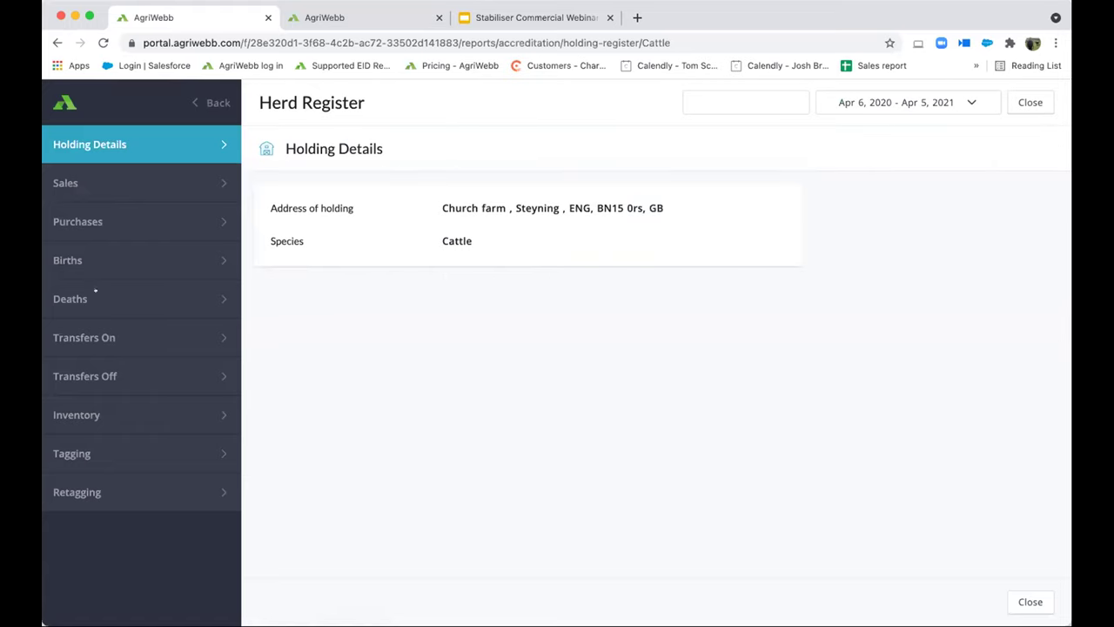
pyautogui.click(130, 415)
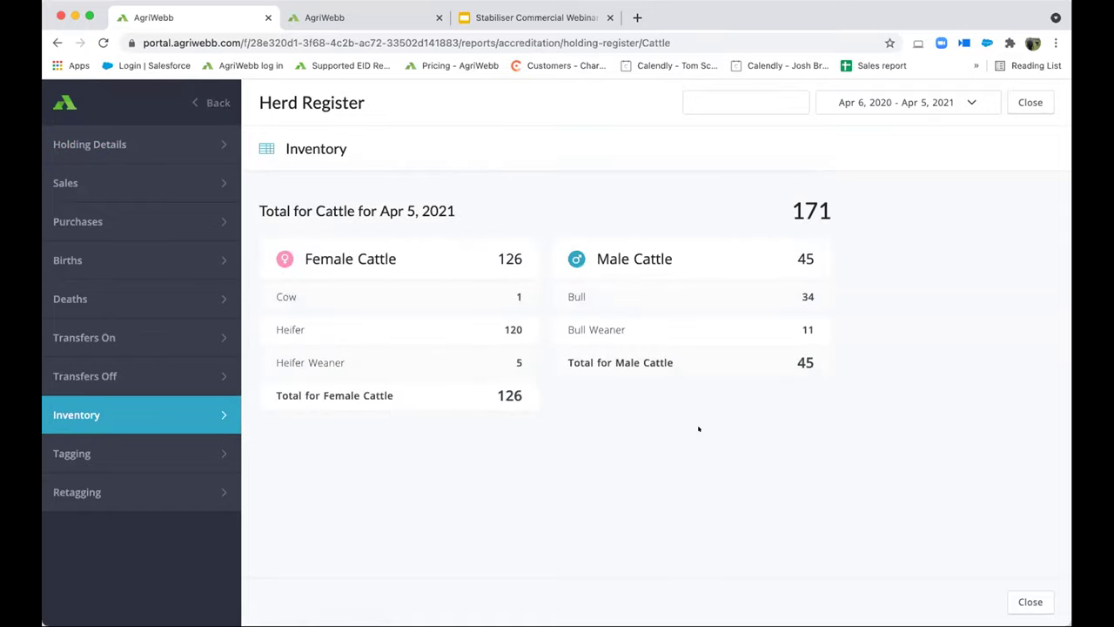
pyautogui.click(58, 259)
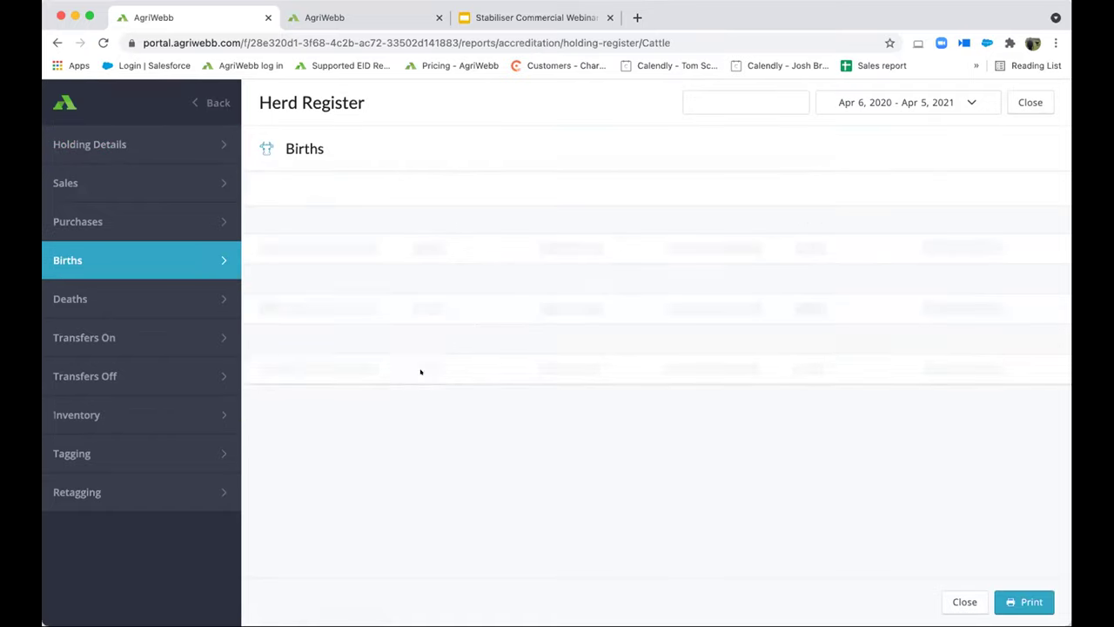
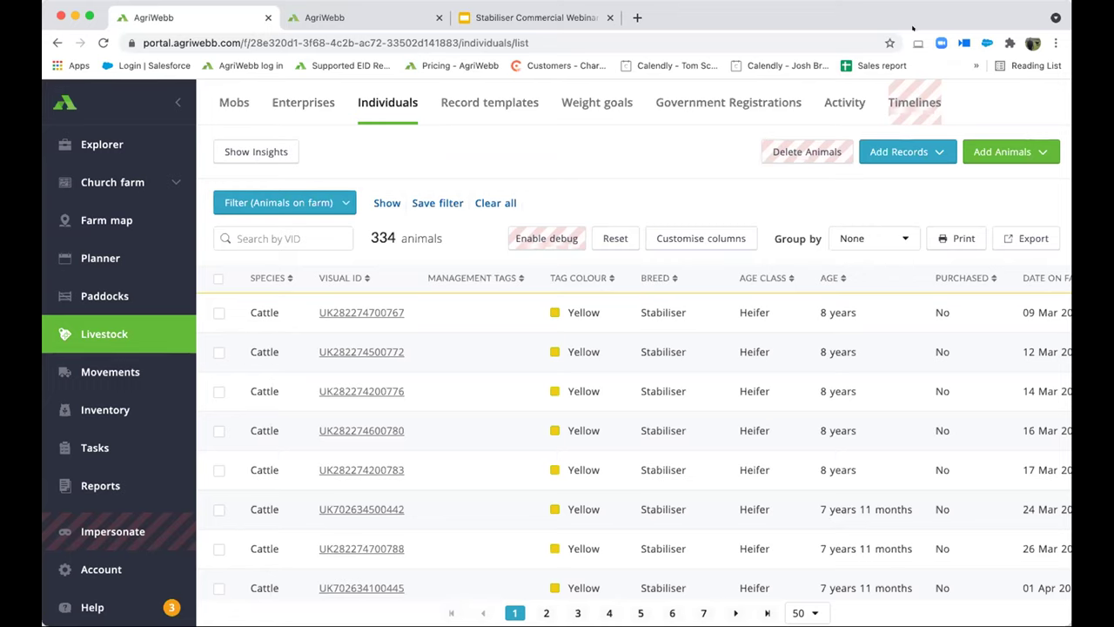
# - Show the available options for adding records to individual animals
pyautogui.click(885, 146)
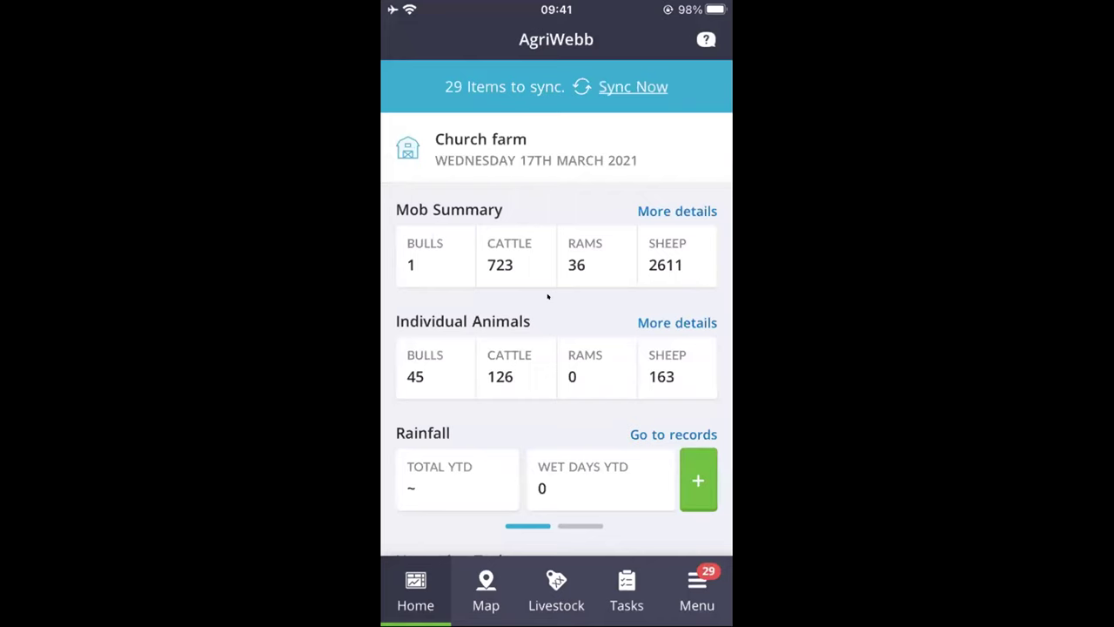
# - In the AgriWebb mobile app, create a live cattle session for pregnancy scans, bring up animal 53464, and finish the session
pyautogui.click(556, 592)
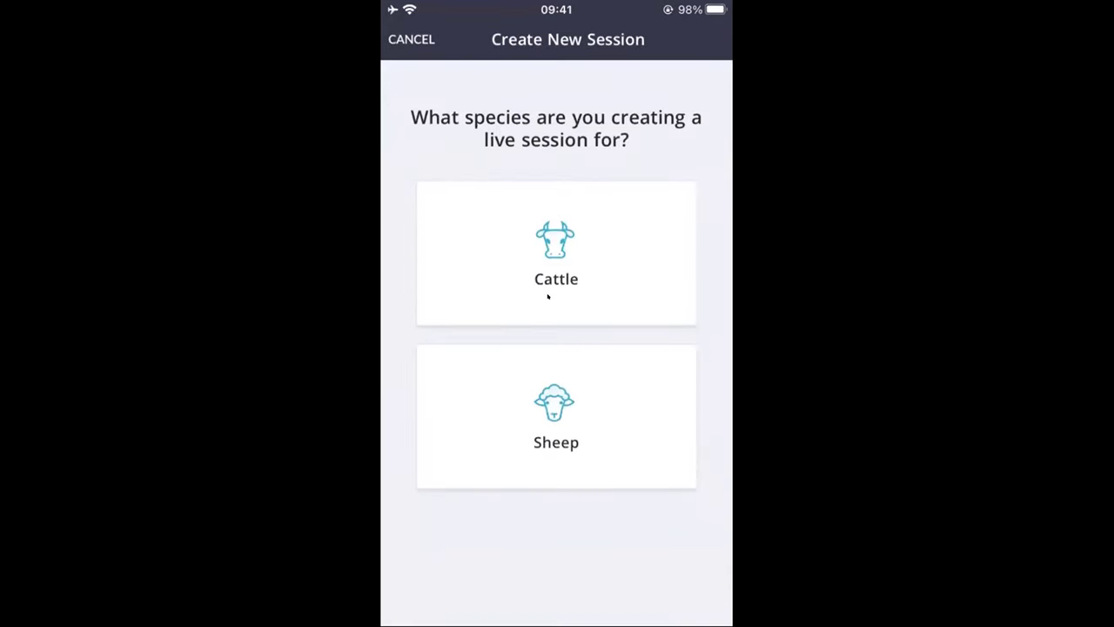
pyautogui.click(548, 297)
pyautogui.scroll(-5, 547, 296)
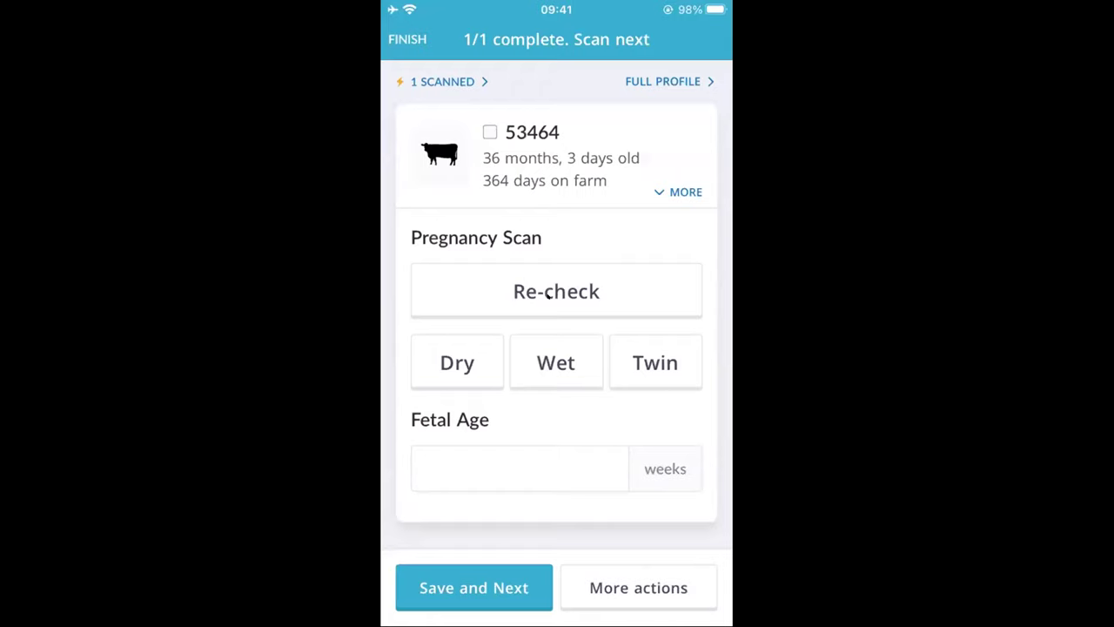
pyautogui.click(407, 39)
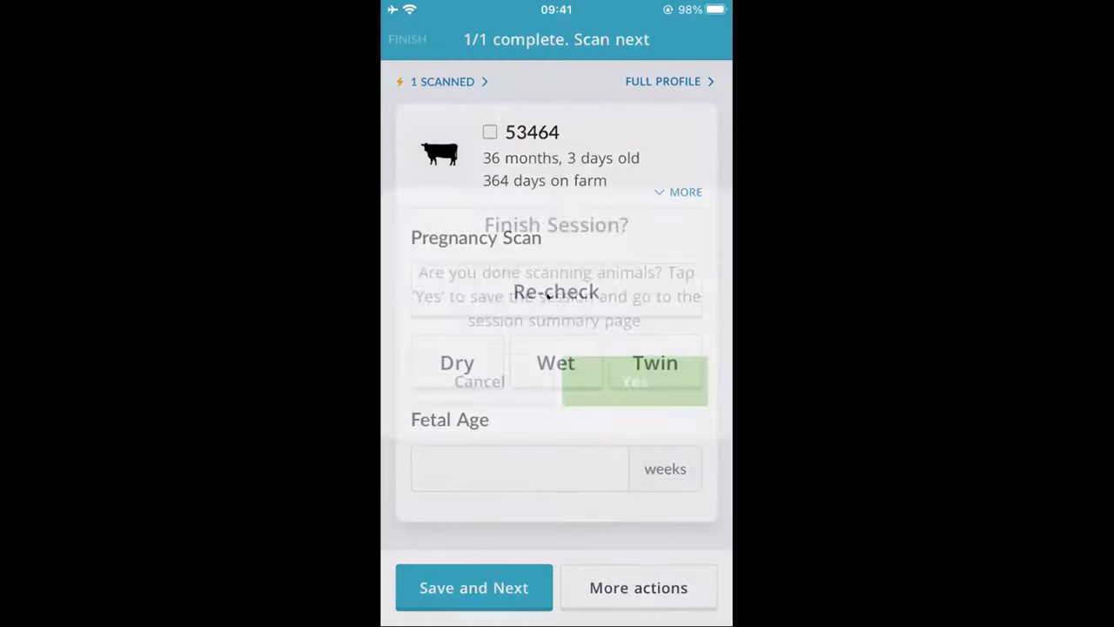
pyautogui.click(629, 376)
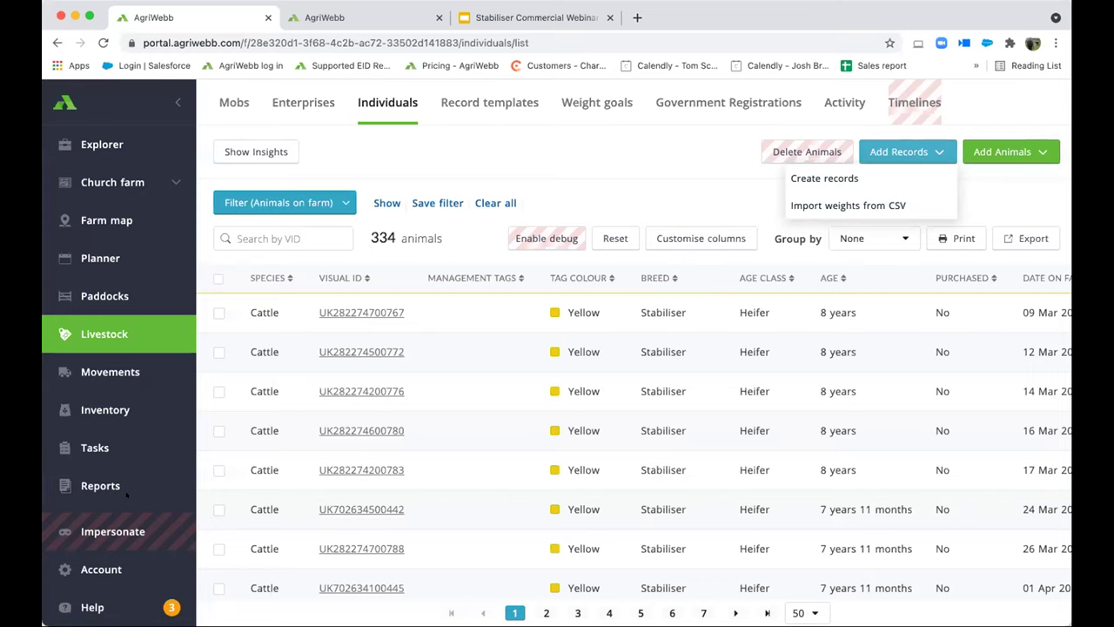
# - Back in the web portal, open the Pregnancy Scan records report for individual animals
pyautogui.click(104, 476)
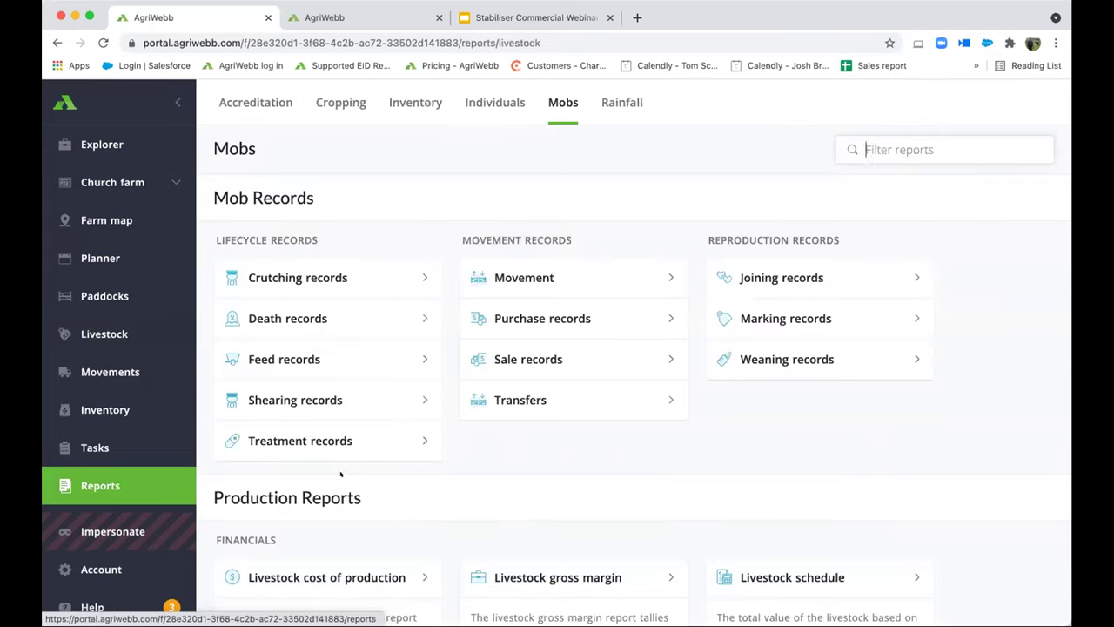
pyautogui.click(493, 102)
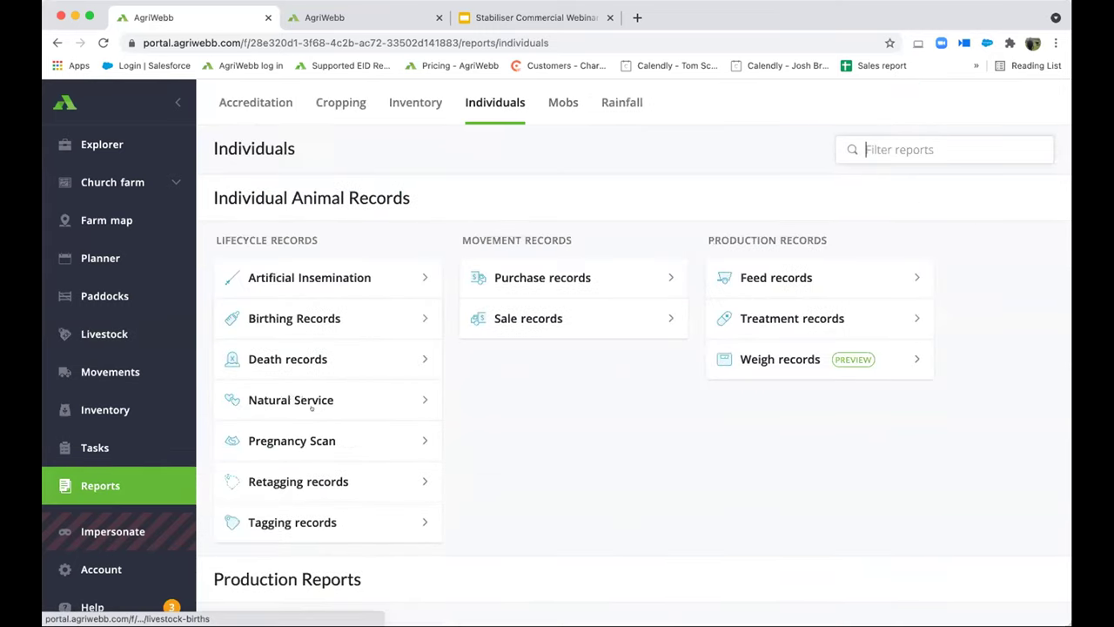
pyautogui.click(309, 441)
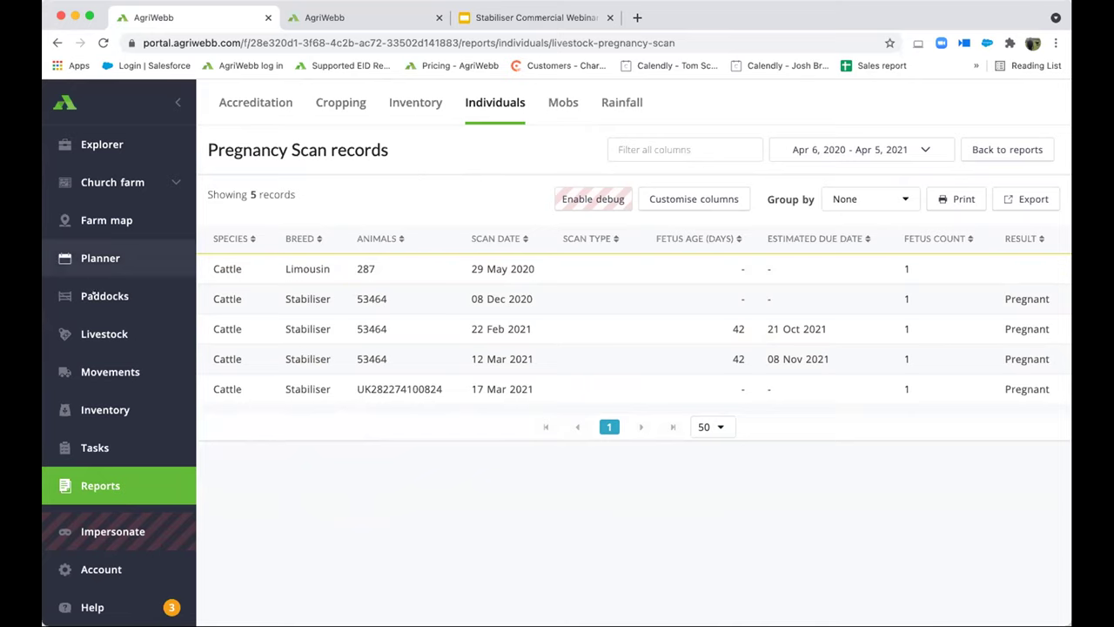
# - Open the list of individual livestock and review the options for adding animals
pyautogui.click(94, 328)
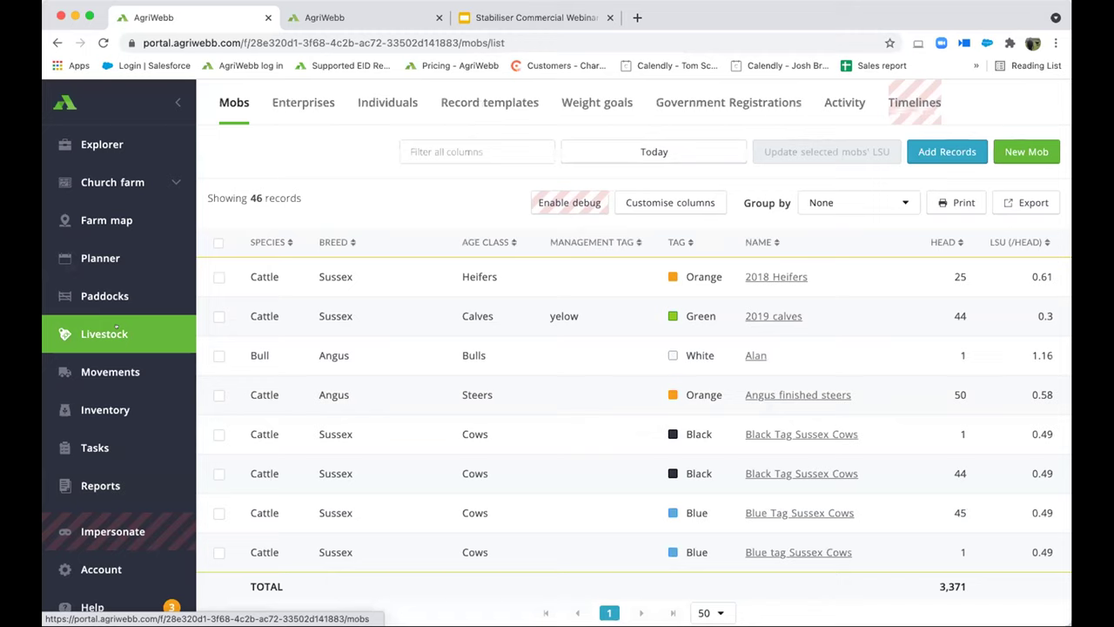
pyautogui.click(367, 101)
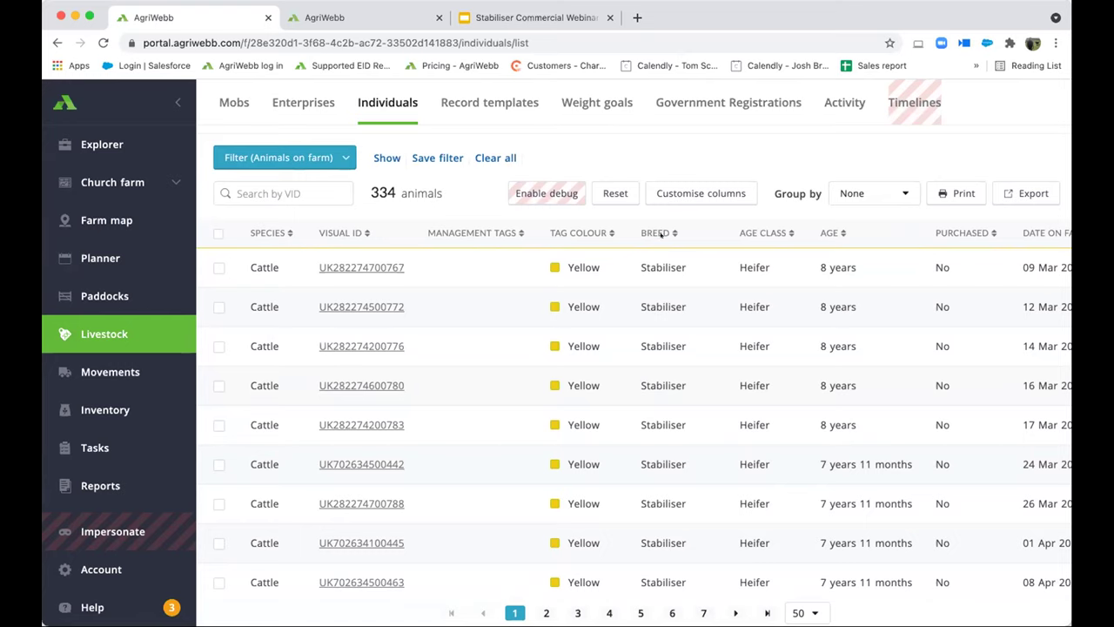
pyautogui.hscroll(2, 660, 233)
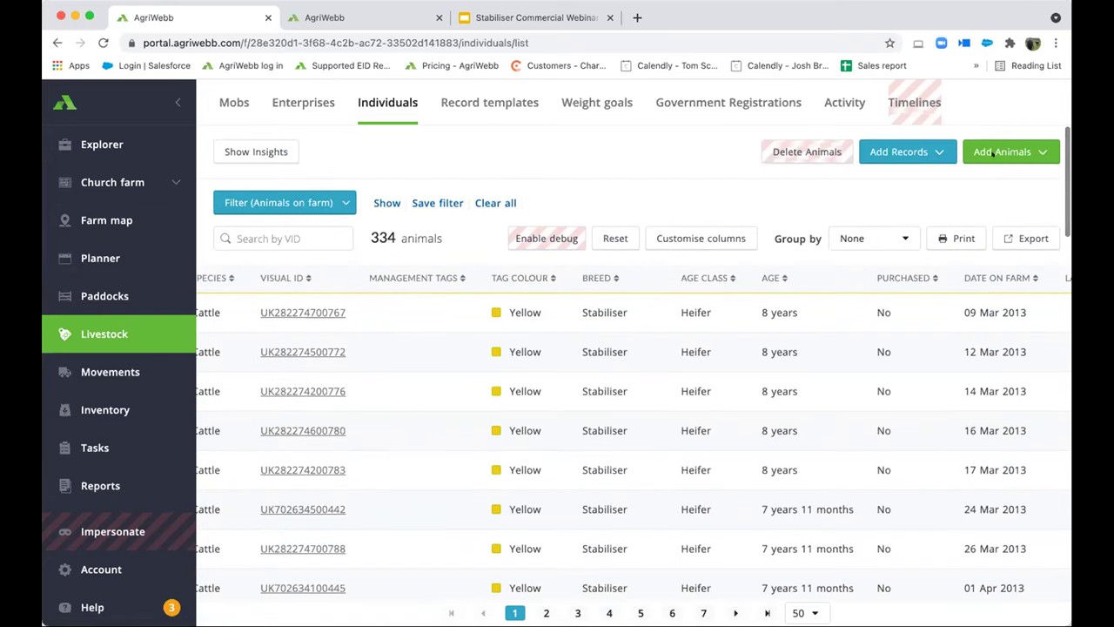
pyautogui.click(996, 152)
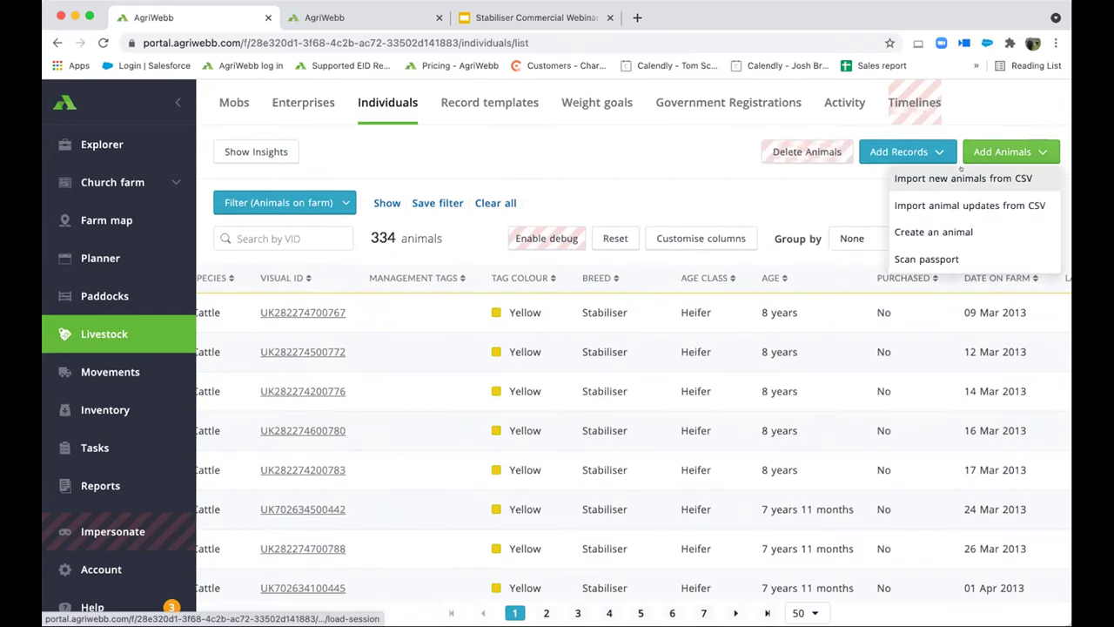
pyautogui.click(1001, 151)
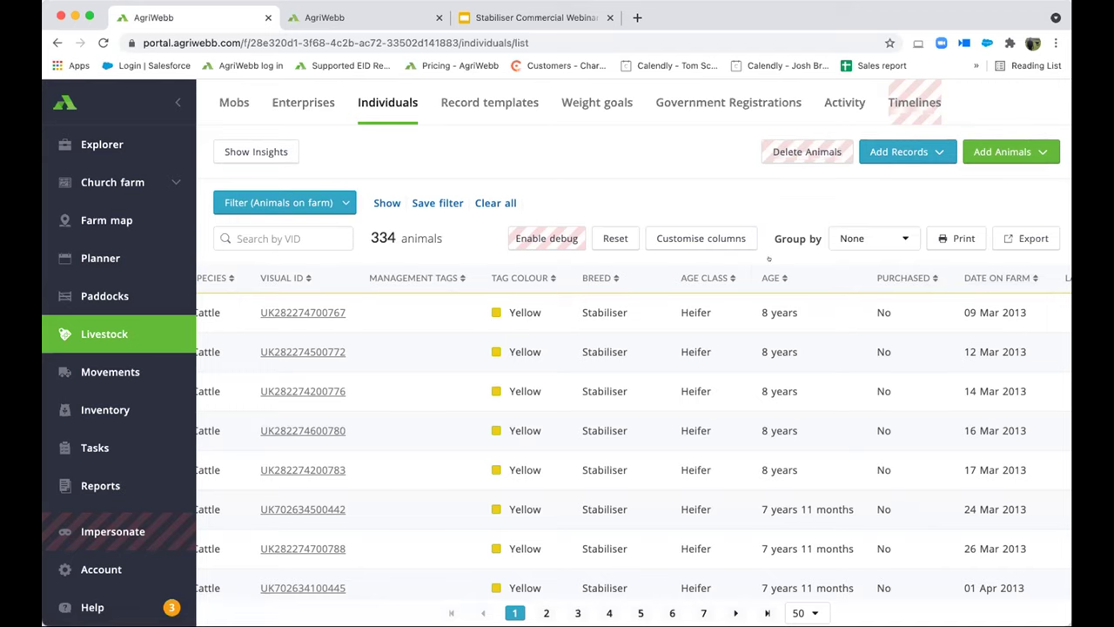
pyautogui.scroll(-1, 768, 258)
pyautogui.hscroll(-1, 528, 234)
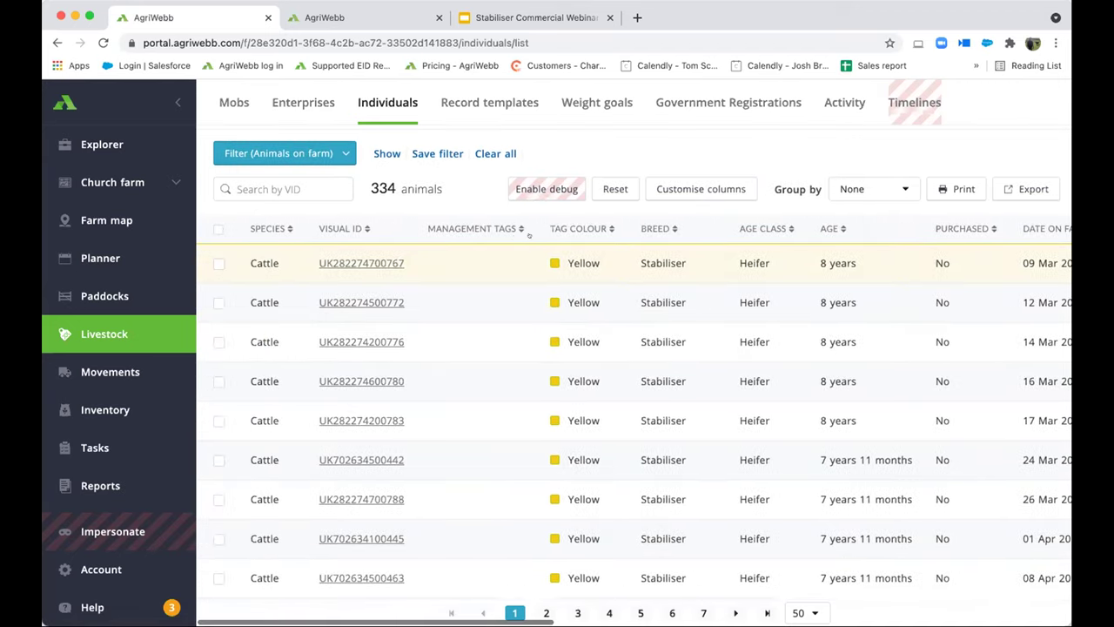